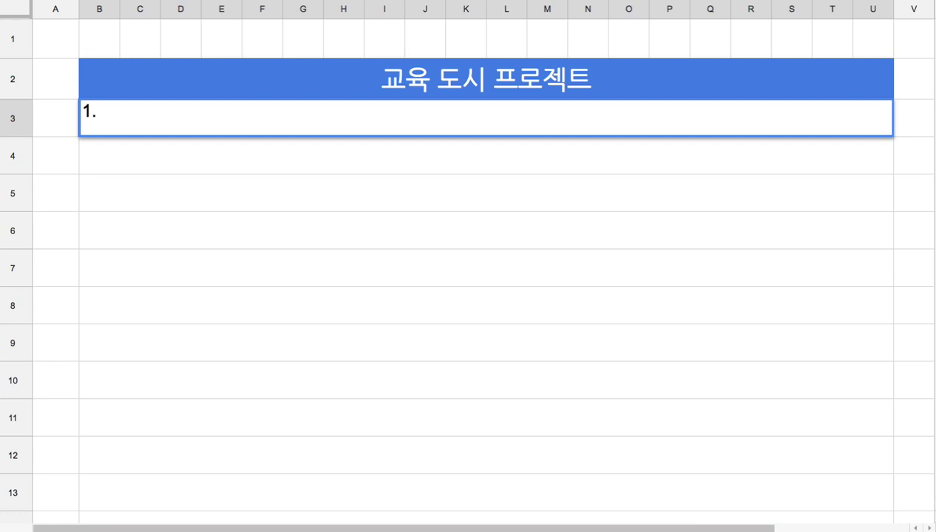
Step: Write "제주영어교육도시 => 제주코딩교육도시" as item 1 under the 교육 도시 프로젝트 heading
type("제주영어교육도시")
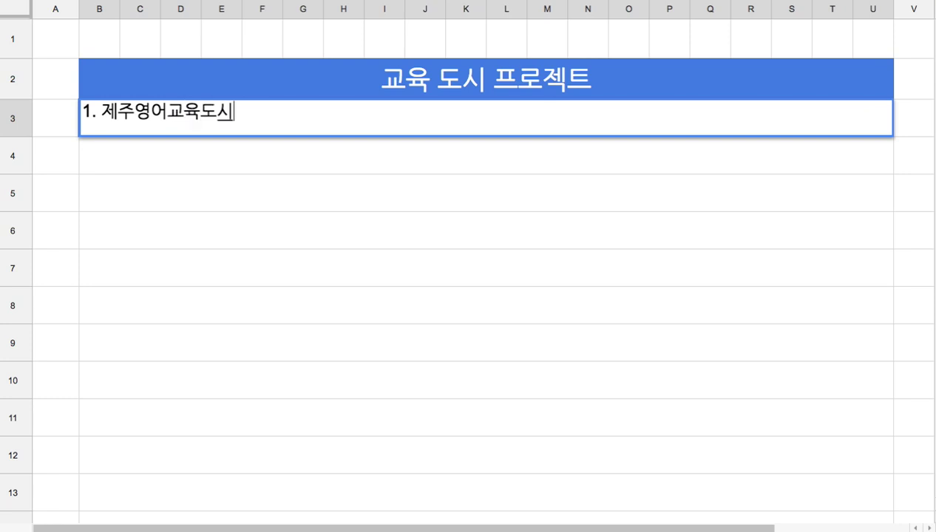
type(" => 제주")
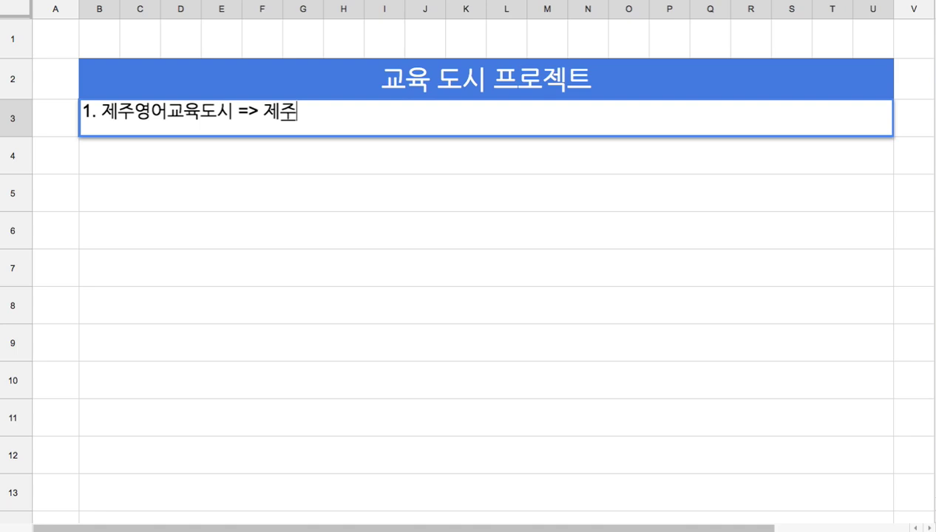
type("코딩교육돗")
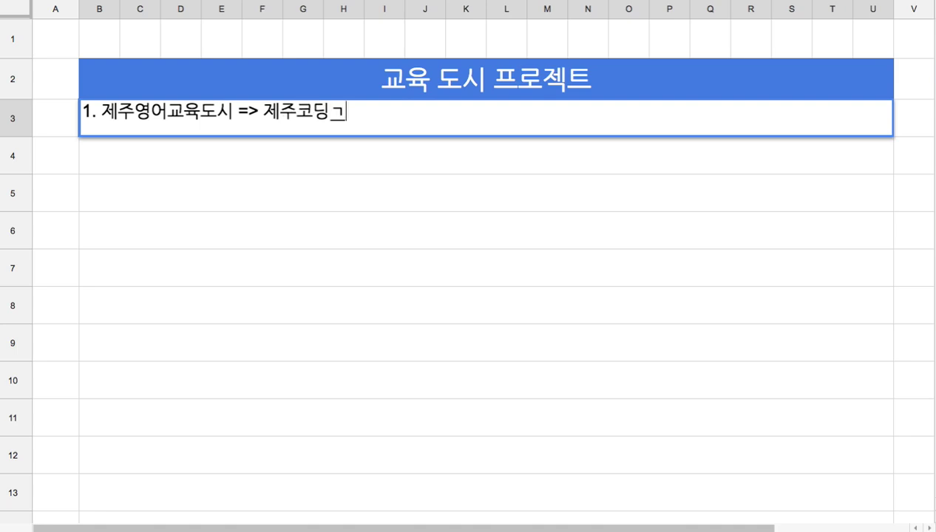
type("ㅣ")
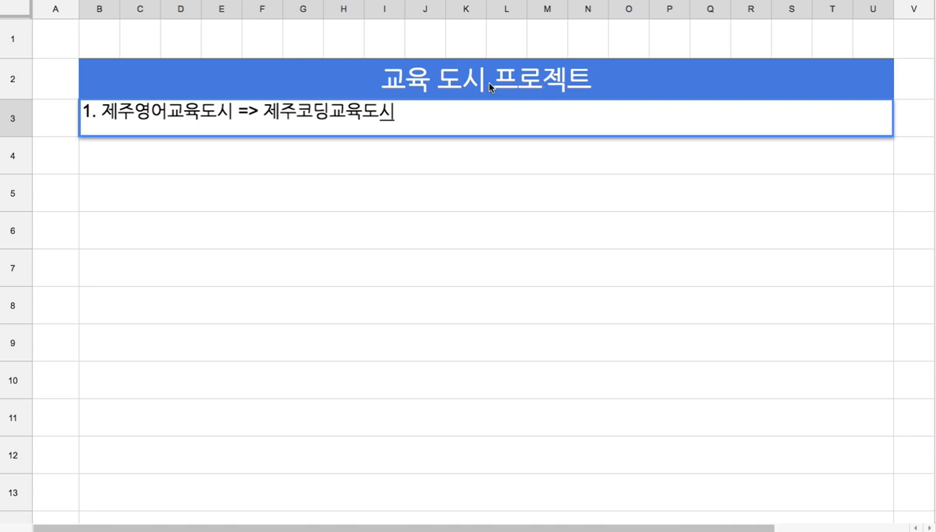
Step: Reword the second half of item 1 to "제주 AI 교육도시" by inserting AI and removing 코딩
left_click(296, 112)
type("AI")
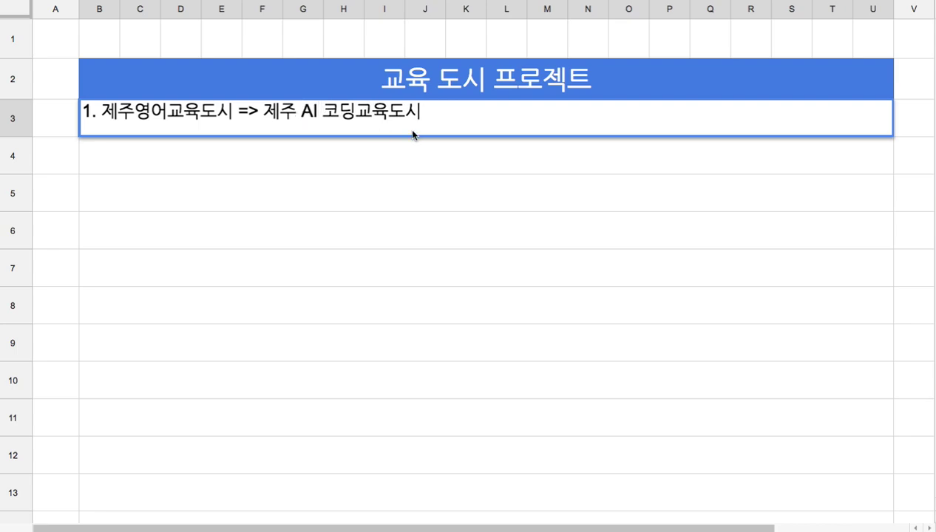
key("shift+Right")
key("shift+Right")
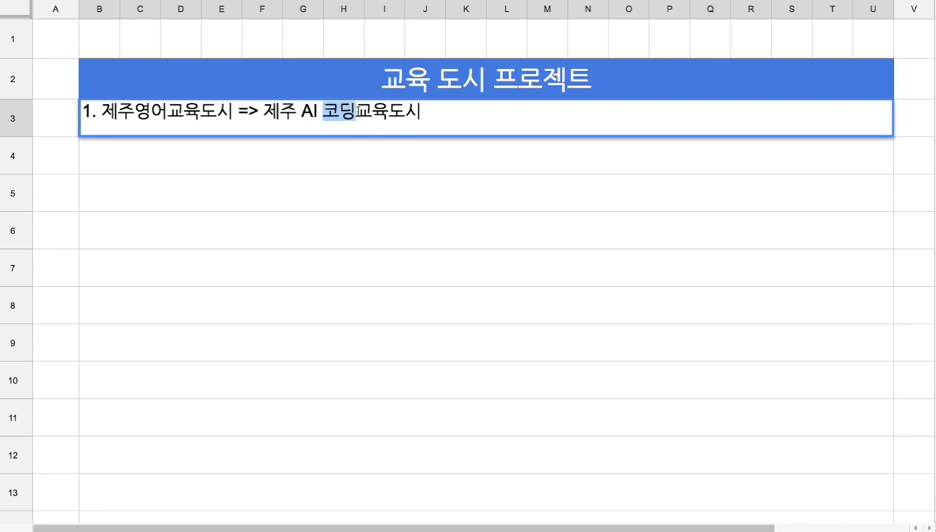
key("BackSpace")
left_click(399, 168)
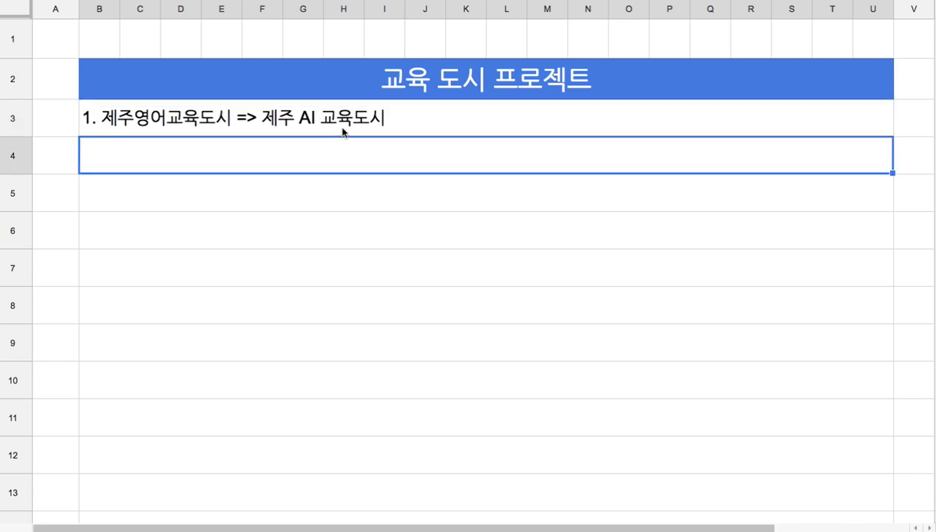
Step: Highlight the words 제주영어교육도시 inside item 1 in row 3
left_click(179, 124)
double_click(186, 120)
left_click_drag(233, 112, 108, 117)
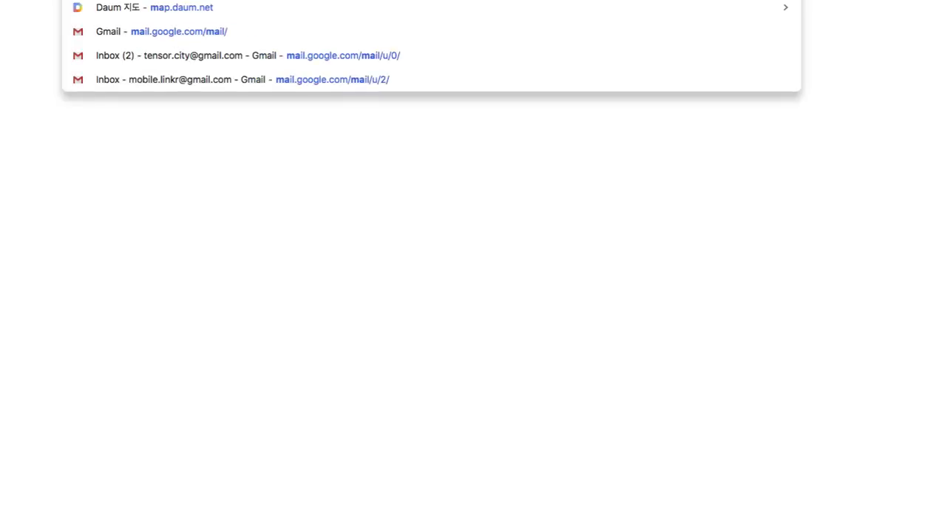
Step: Switch to Daum 지도 (map.daum.net) in the browser and collapse the search pane to widen the satellite map
type("p")
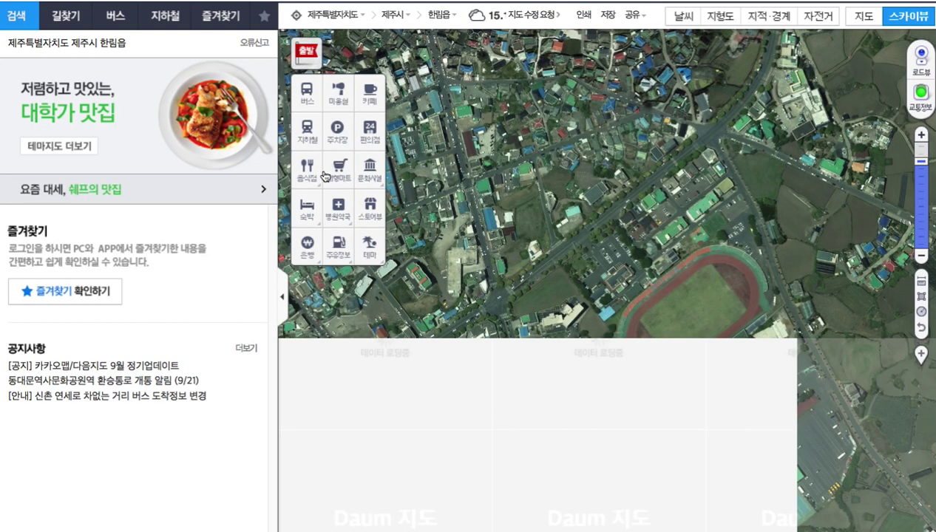
left_click(281, 299)
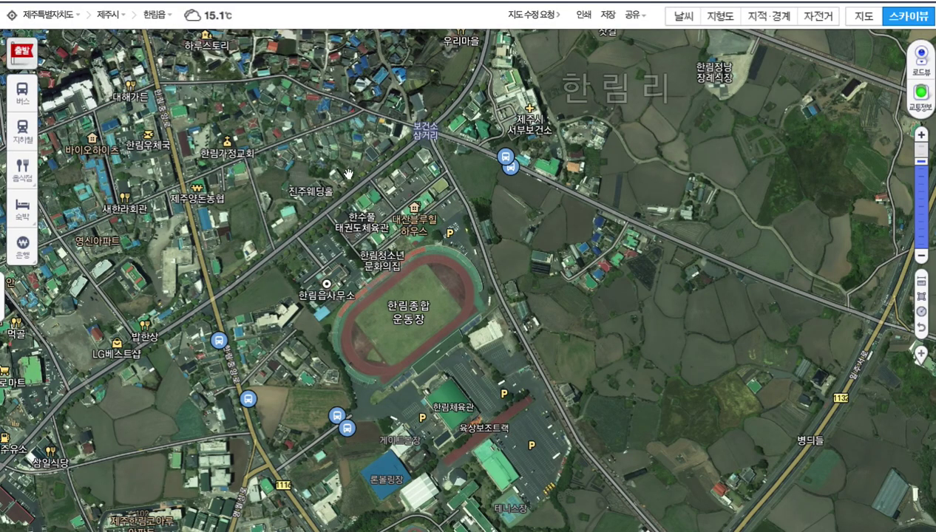
Step: Locate the 제주영어교육도시 area beside 제주곶자왈도립공원 in southwestern Jeju on the satellite map
left_click(921, 256)
left_click(921, 255)
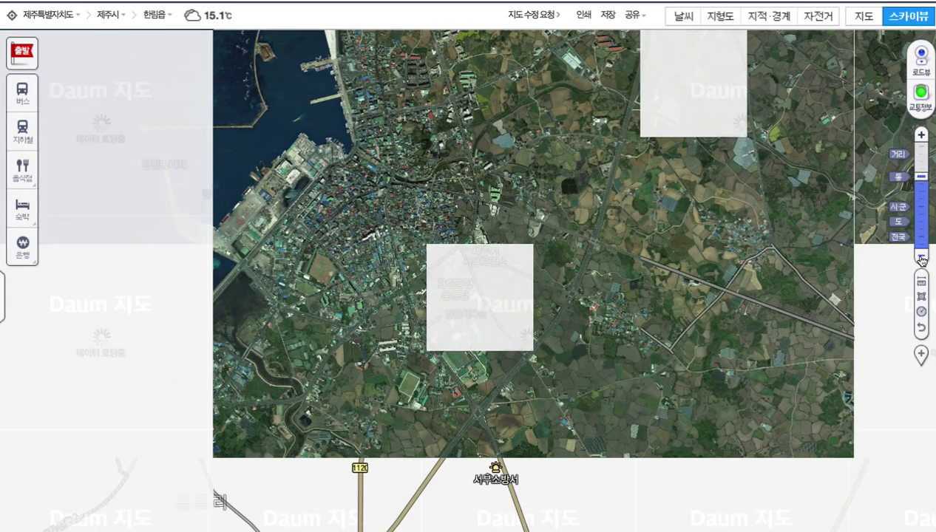
left_click(921, 255)
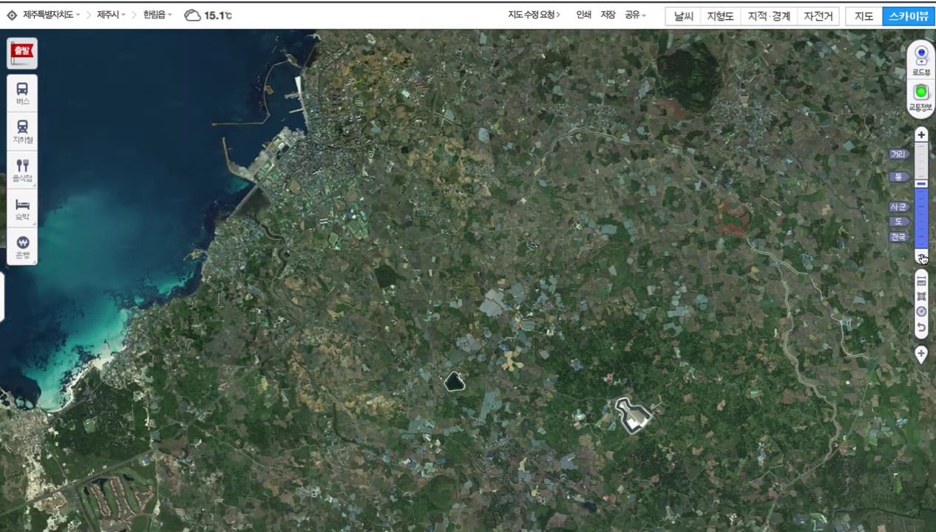
left_click(921, 256)
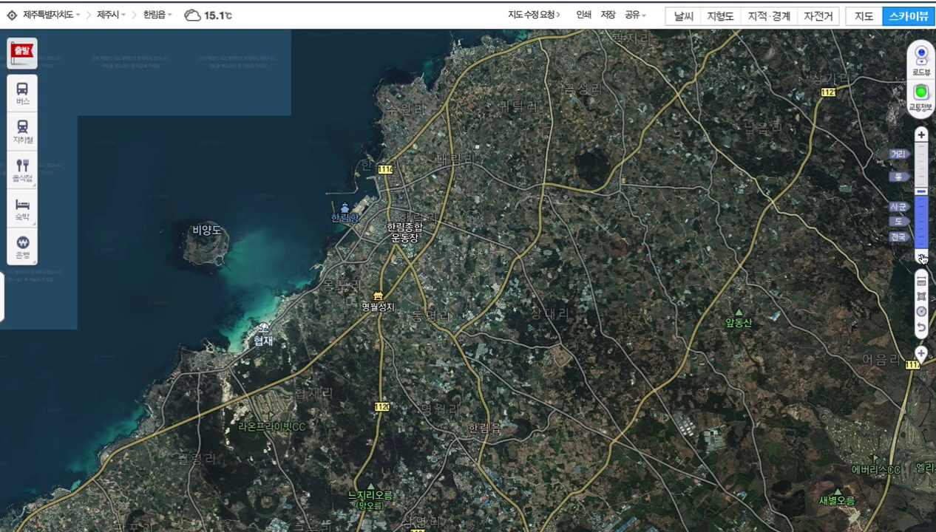
left_click(921, 255)
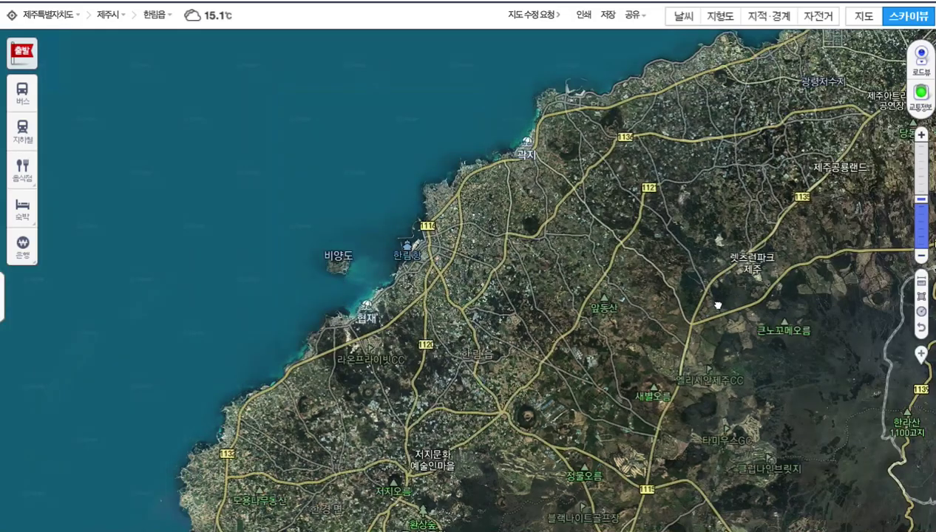
left_click_drag(716, 307, 654, 153)
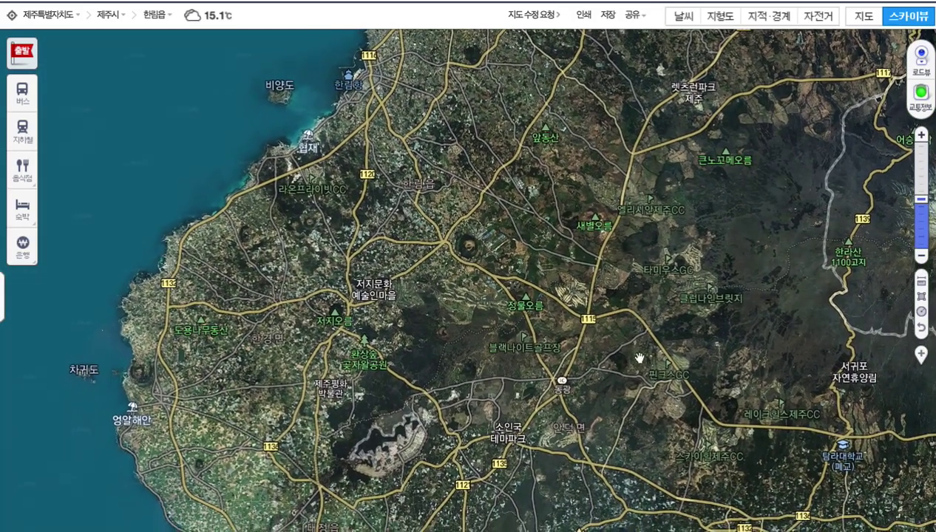
left_click_drag(638, 358, 633, 316)
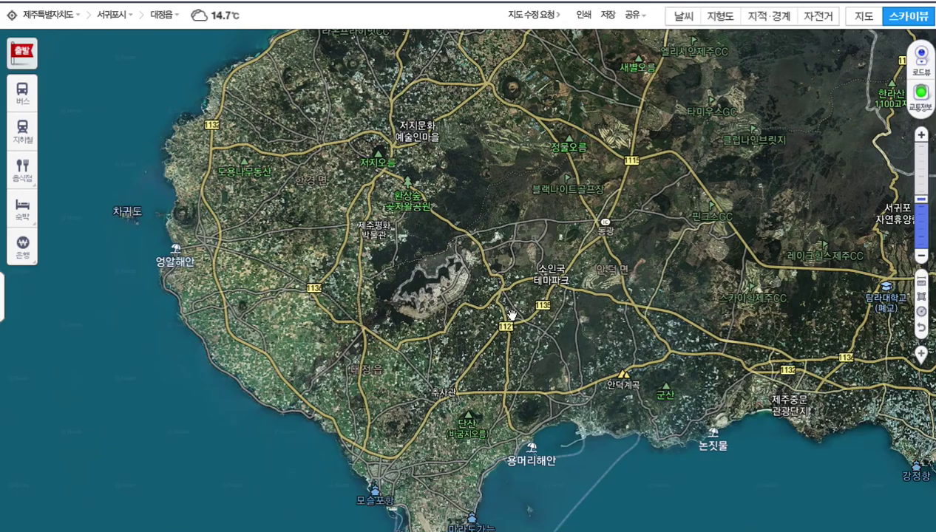
scroll(442, 289, "up", 1)
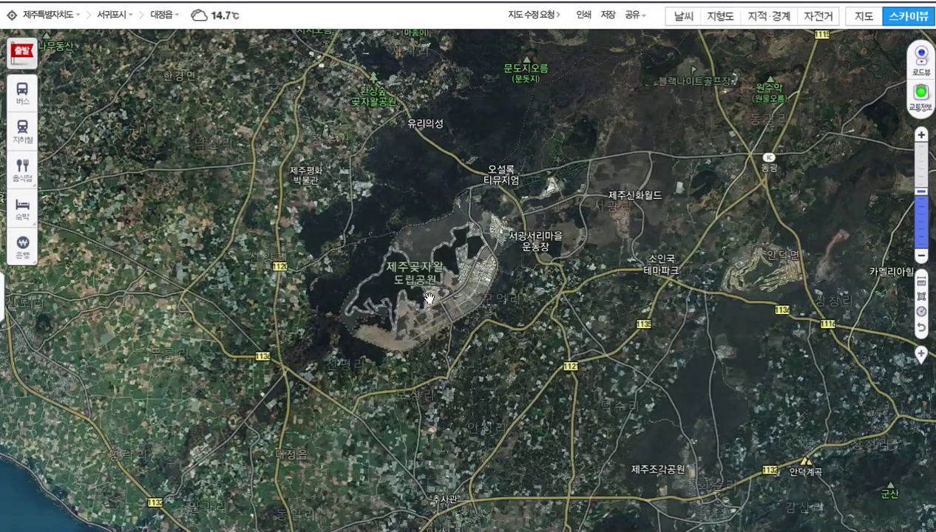
left_click_drag(428, 298, 470, 255)
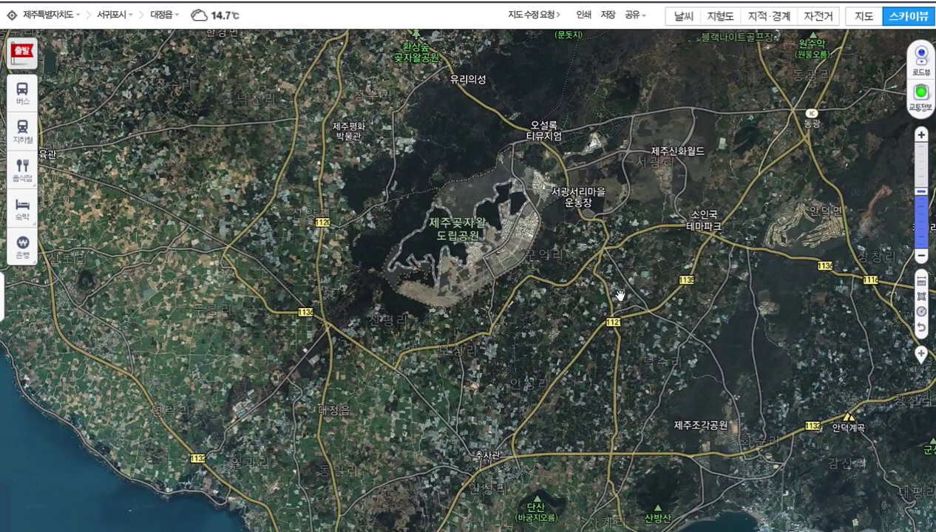
Step: Measure the area of a four-cornered region enclosing 제주곶자왈도립공원 and the education city, and close the area read-out
left_click(922, 297)
left_click(525, 136)
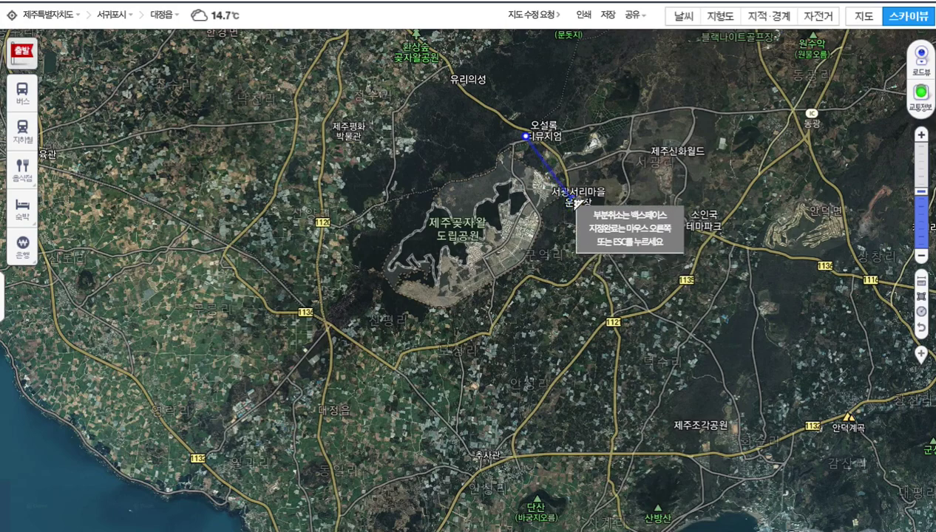
left_click(567, 194)
left_click(447, 323)
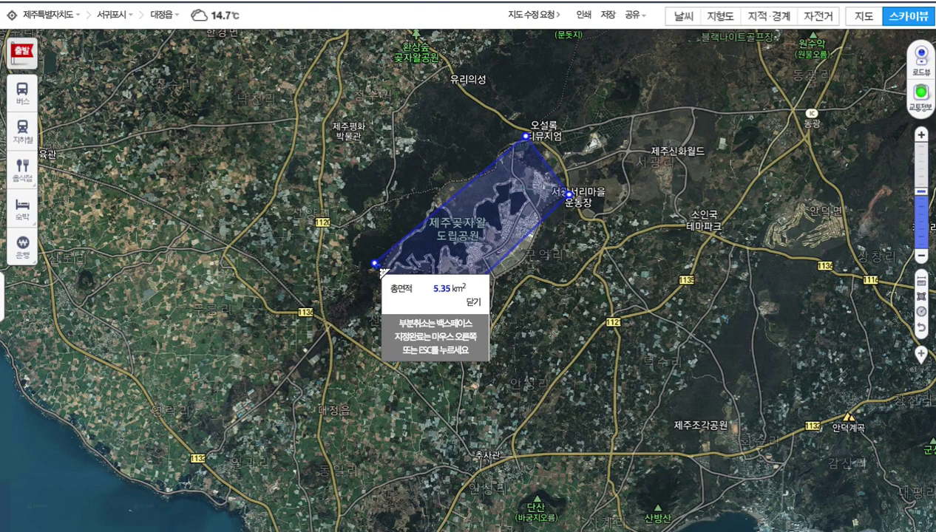
right_click(380, 271)
left_click(469, 301)
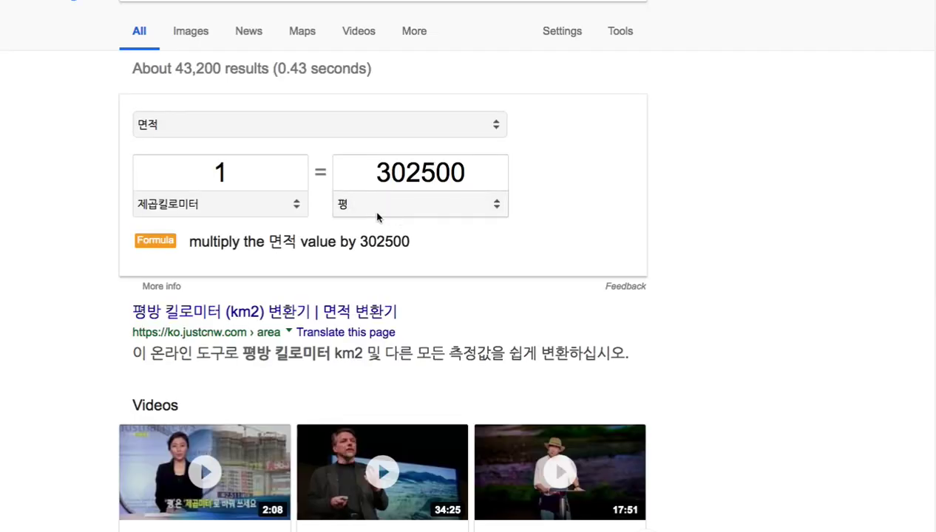
Step: Switch to Google's area converter, convert 5.37 제곱킬로미터 to 평, and highlight digits of the converted figure
left_click(230, 173)
left_click_drag(228, 173, 212, 173)
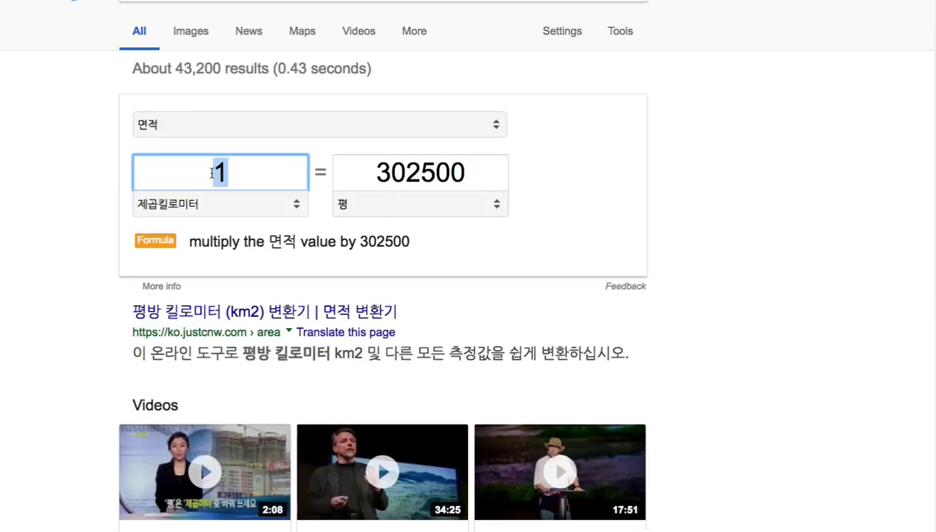
type("5.3")
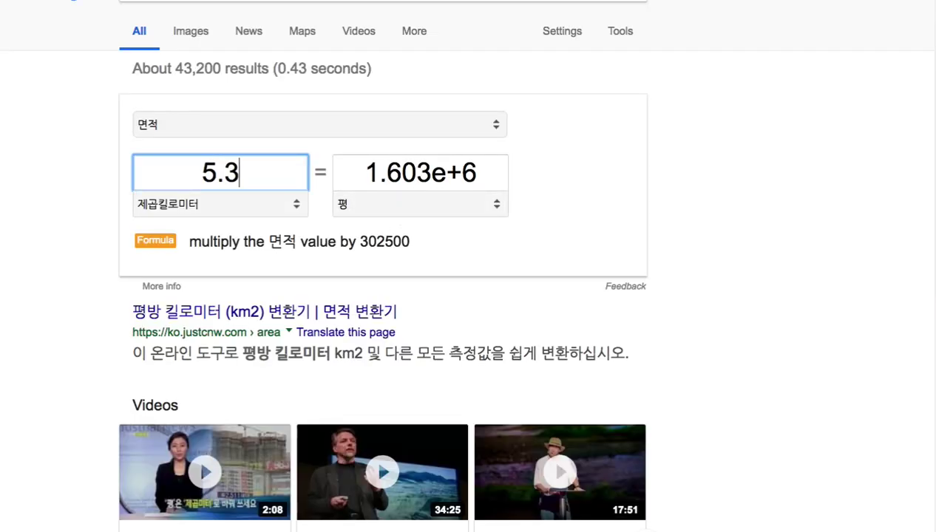
type("7")
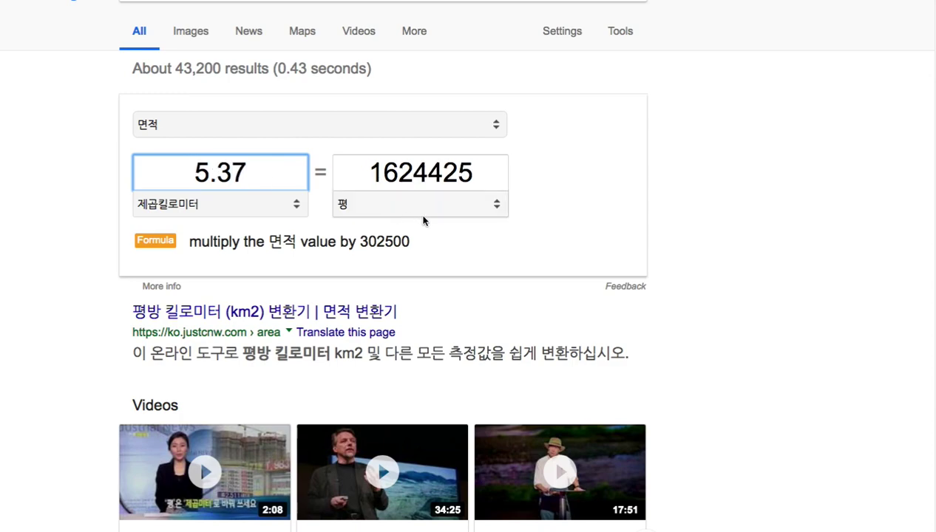
left_click_drag(423, 175, 387, 177)
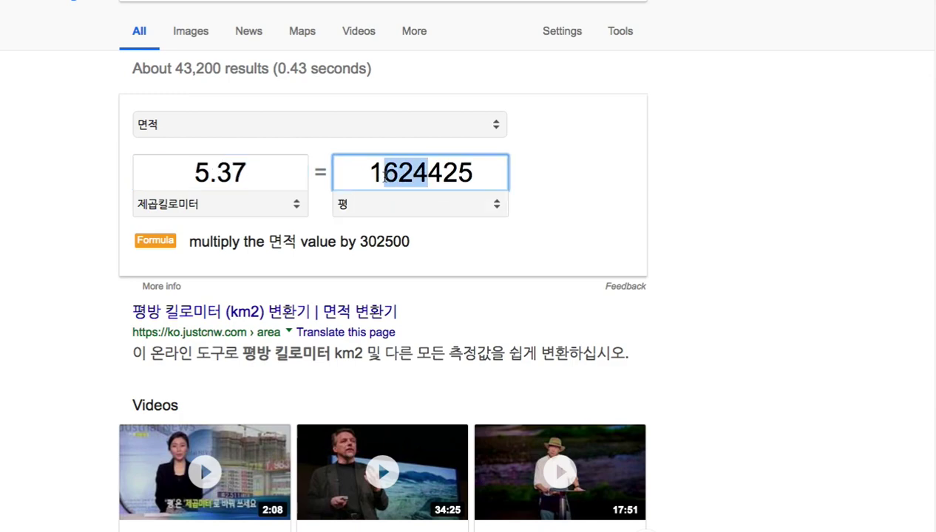
double_click(384, 178)
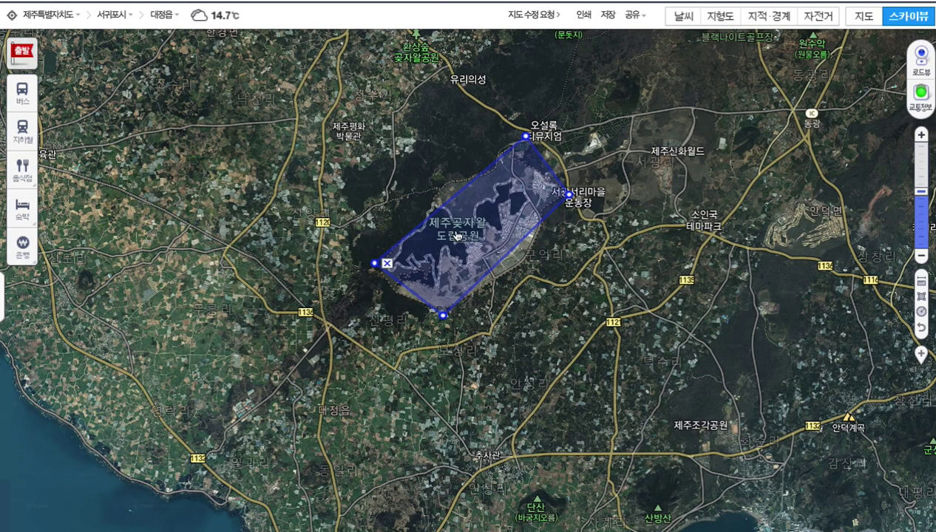
Step: Return to Daum 지도 and delete the measured area outline around the education city
scroll(517, 250, "up", 2)
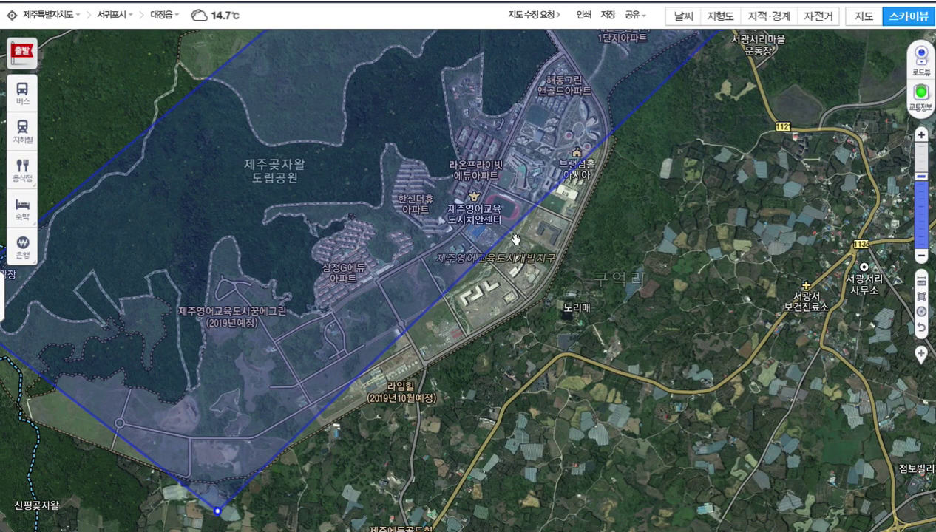
scroll(553, 235, "down", 1)
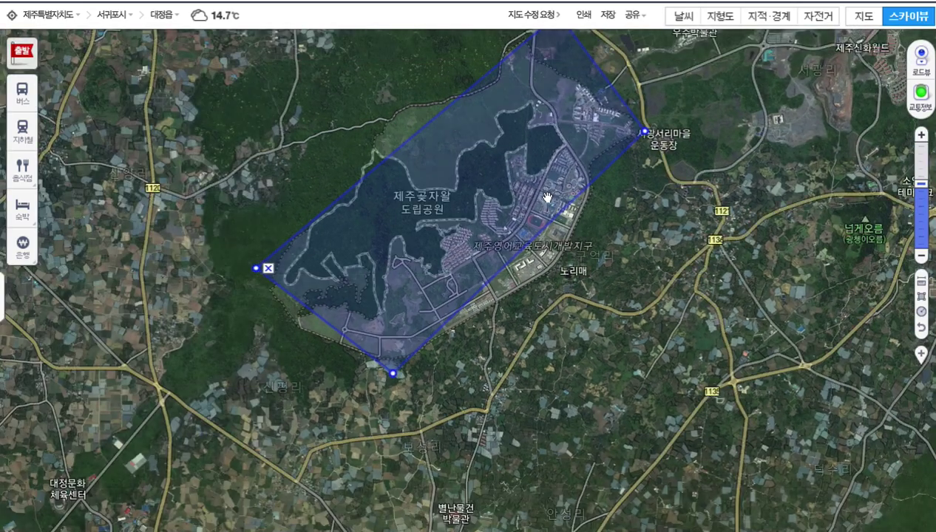
left_click(268, 269)
Step: Examine the education city's school campuses, such as 한국국제학교 and 브랭섬홀 아시아, and the neighbouring apartment complexes up close
scroll(540, 259, "up", 1)
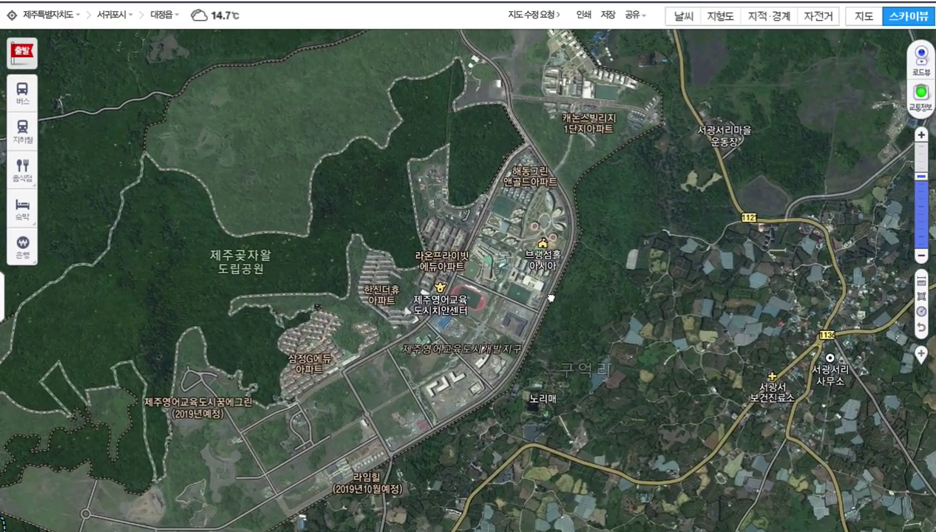
scroll(591, 258, "up", 1)
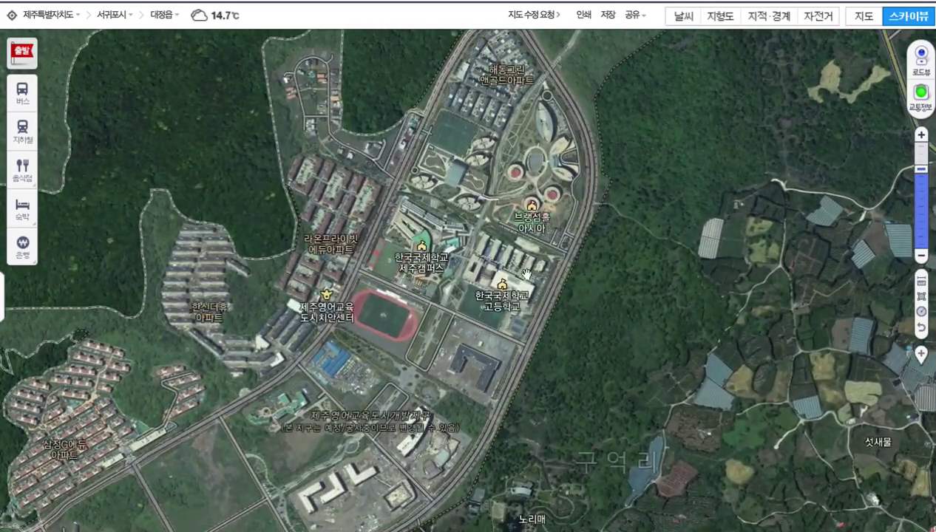
scroll(429, 215, "up", 2)
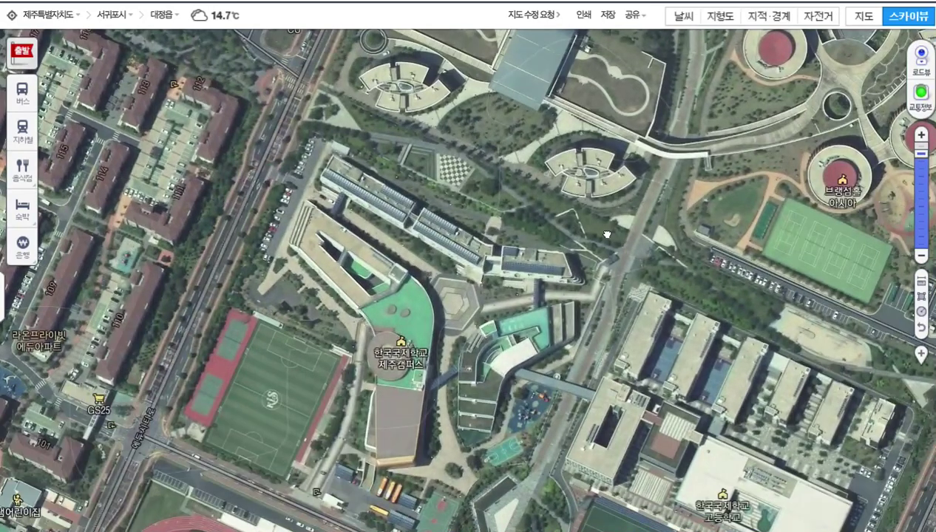
left_click_drag(689, 208, 603, 171)
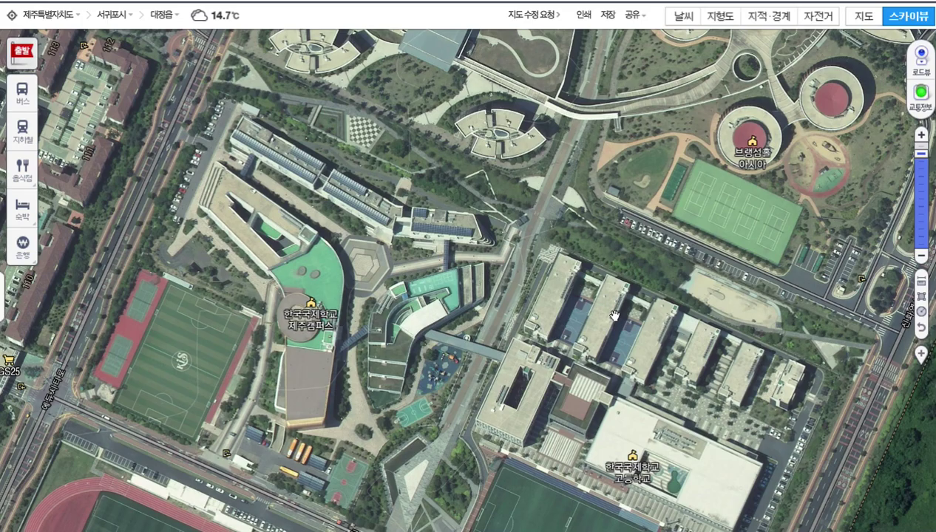
scroll(613, 316, "down", 1)
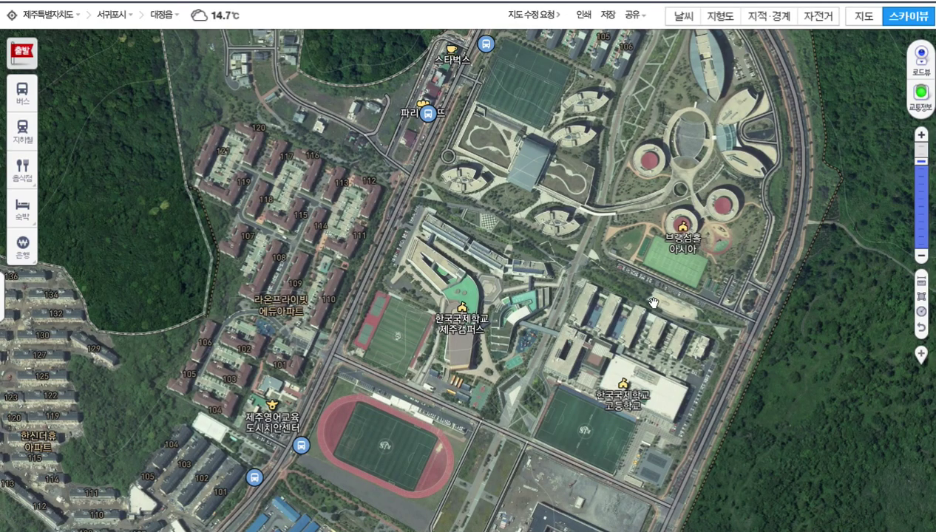
left_click_drag(518, 258, 619, 256)
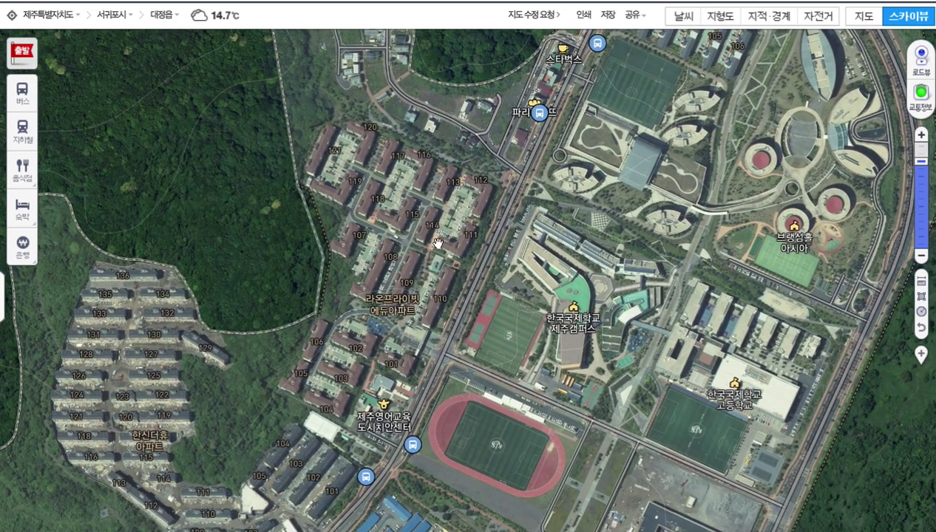
scroll(532, 244, "down", 1)
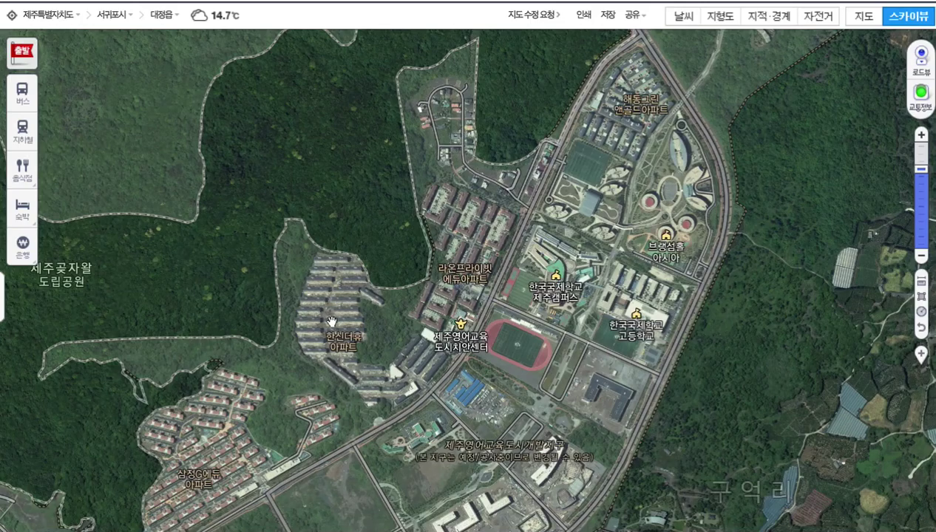
Step: Measure the area of a seven-cornered region around the education city's schools, apartments and south-western development land, and close the area read-out
left_click_drag(414, 322, 421, 184)
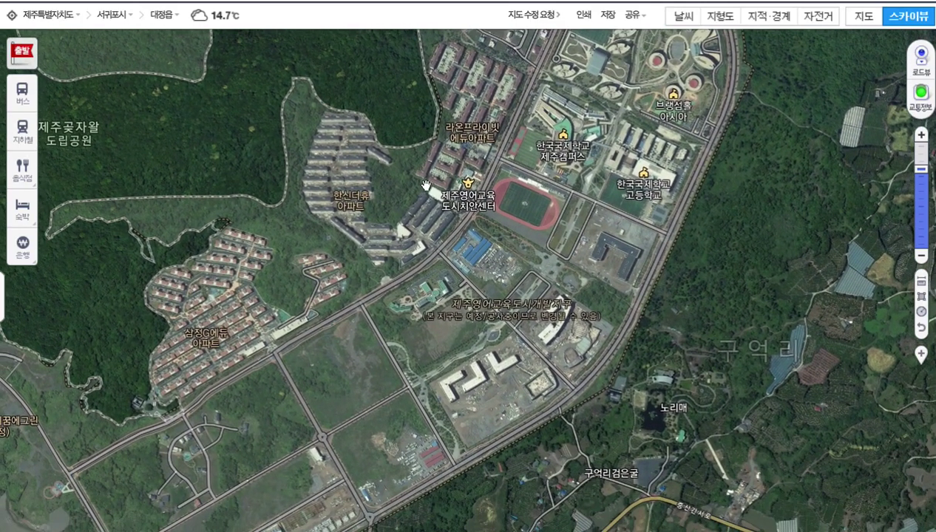
left_click_drag(411, 386, 477, 282)
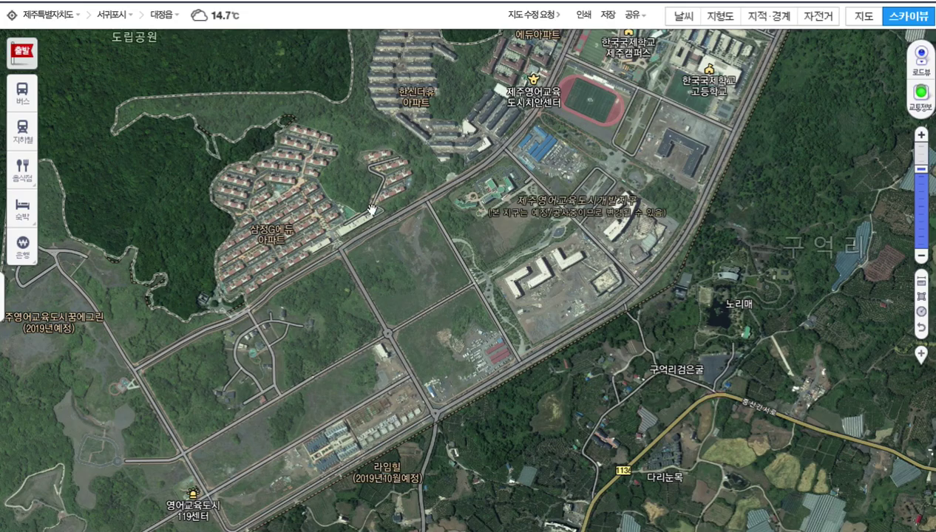
left_click_drag(397, 312, 510, 194)
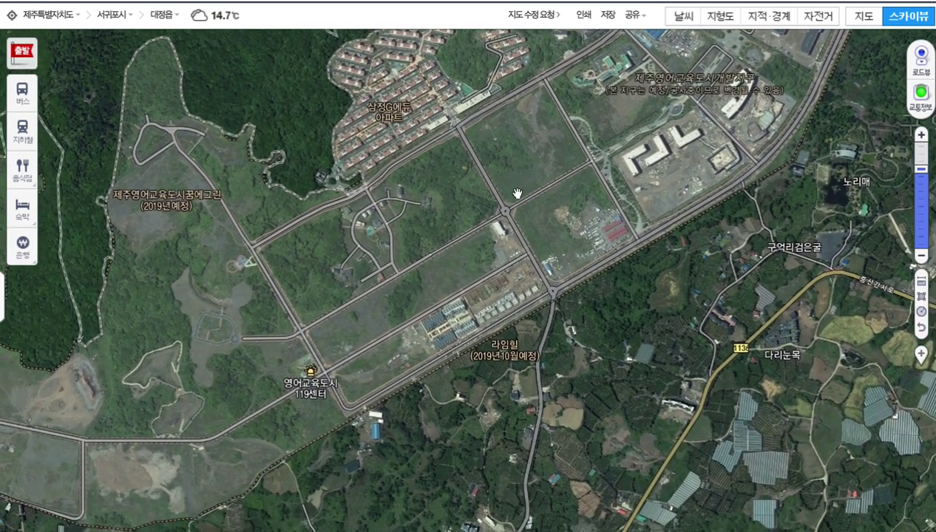
scroll(447, 239, "down", 1)
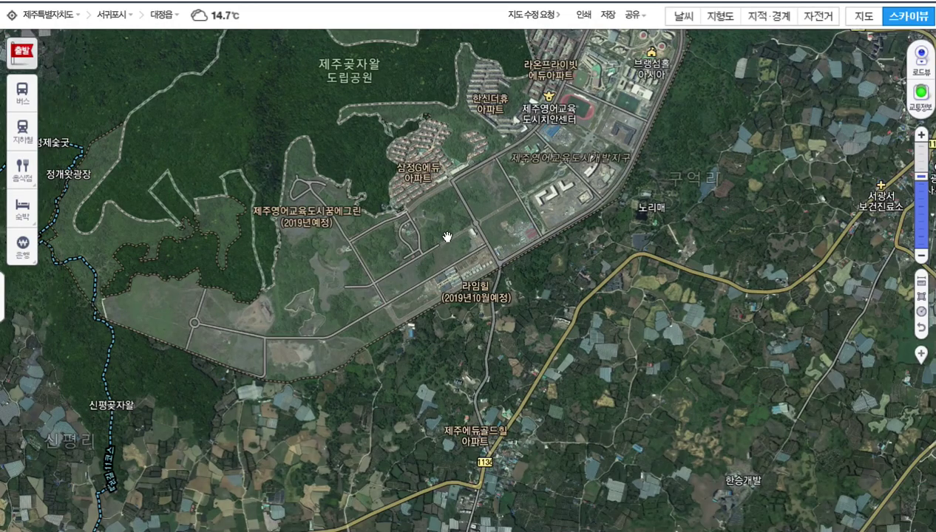
left_click_drag(448, 219, 434, 304)
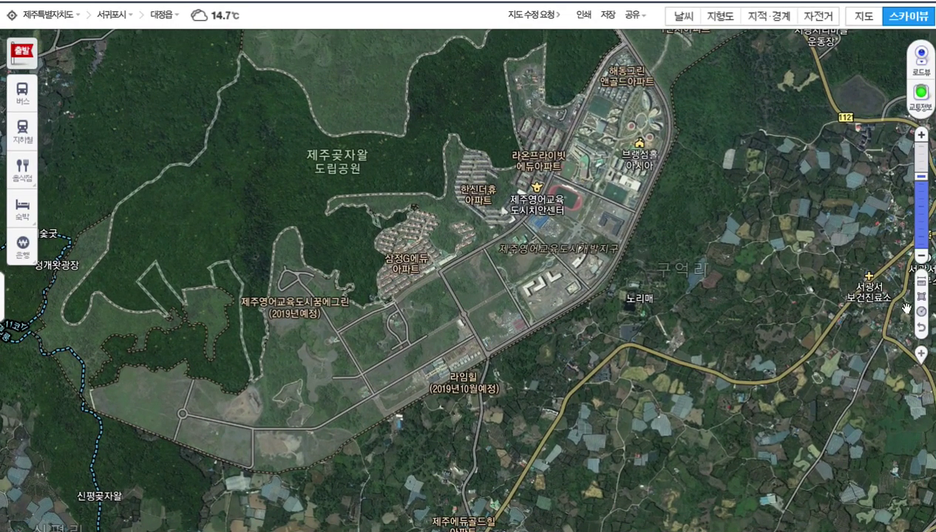
triple_click(578, 34)
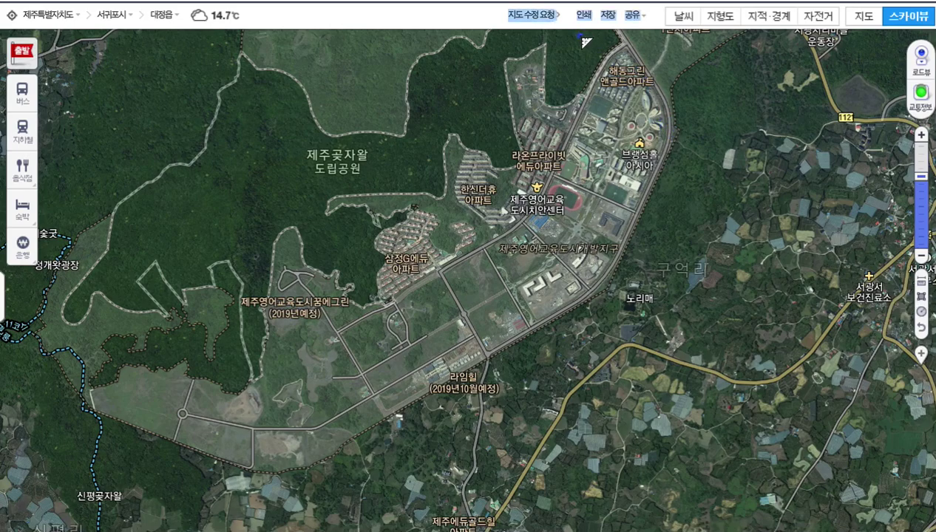
left_click(680, 124)
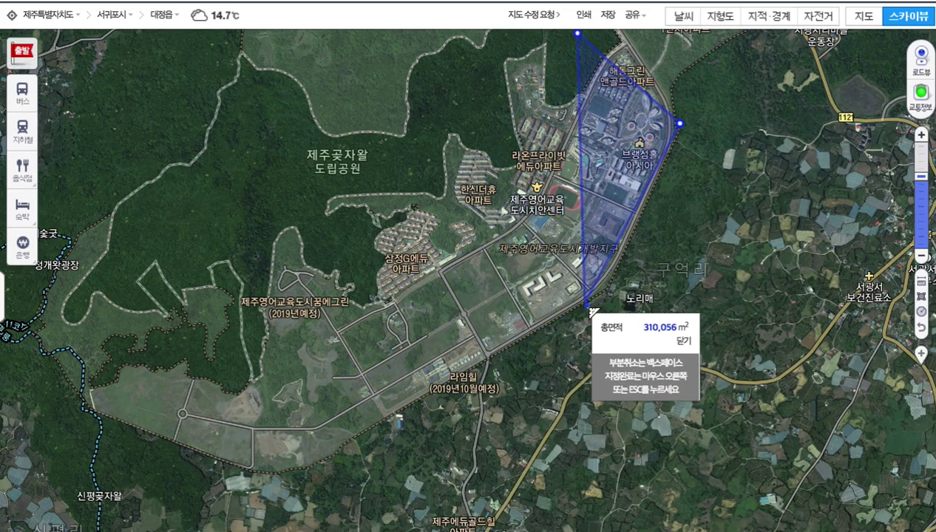
left_click(584, 303)
left_click(289, 472)
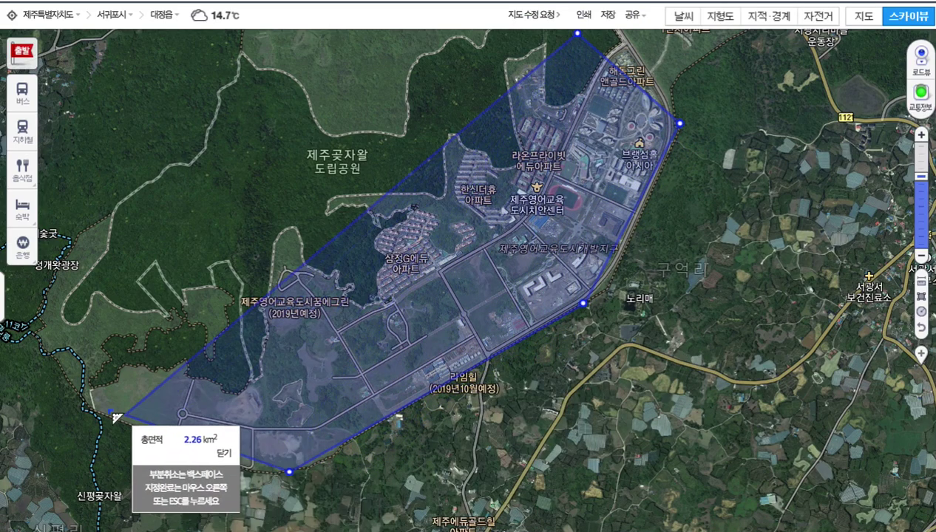
left_click(82, 404)
left_click(28, 309)
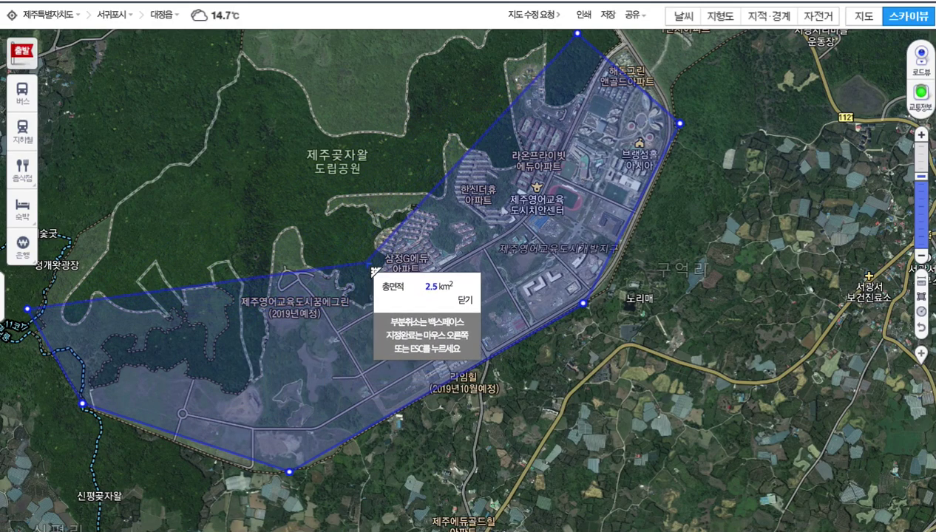
right_click(374, 271)
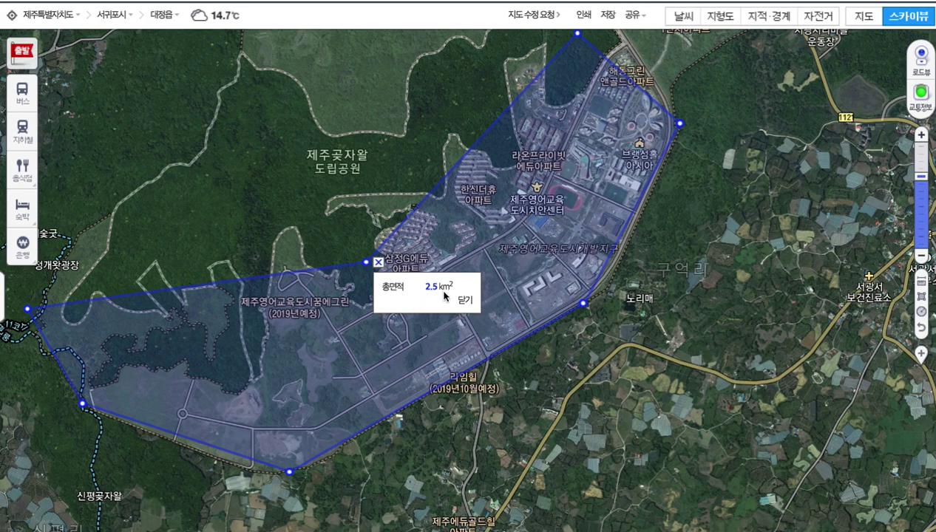
left_click(464, 300)
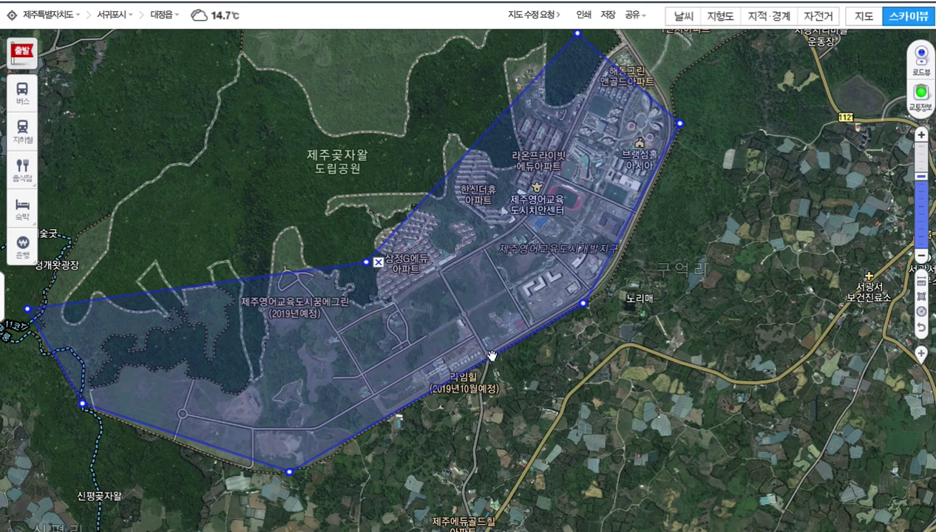
Step: Inspect the measured region against the surrounding park boundary and delete its area outline
scroll(448, 229, "up", 1)
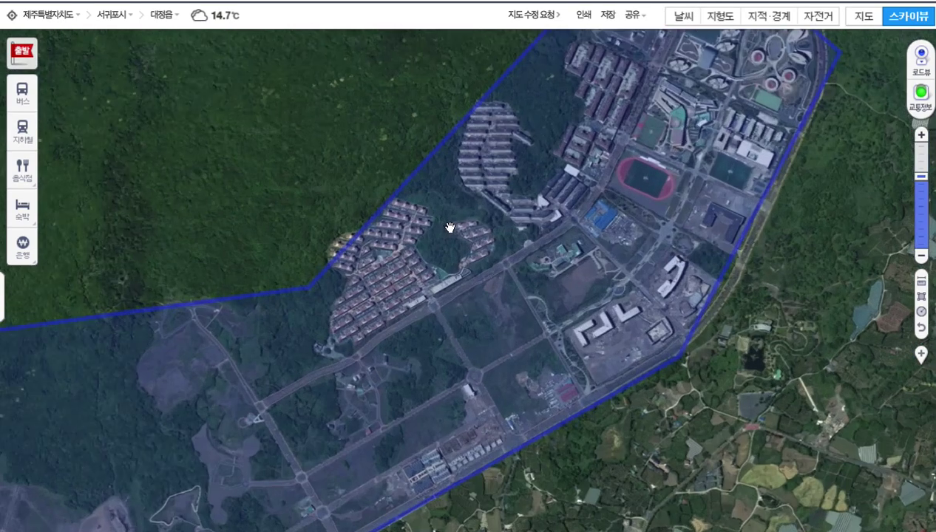
scroll(457, 230, "down", 1)
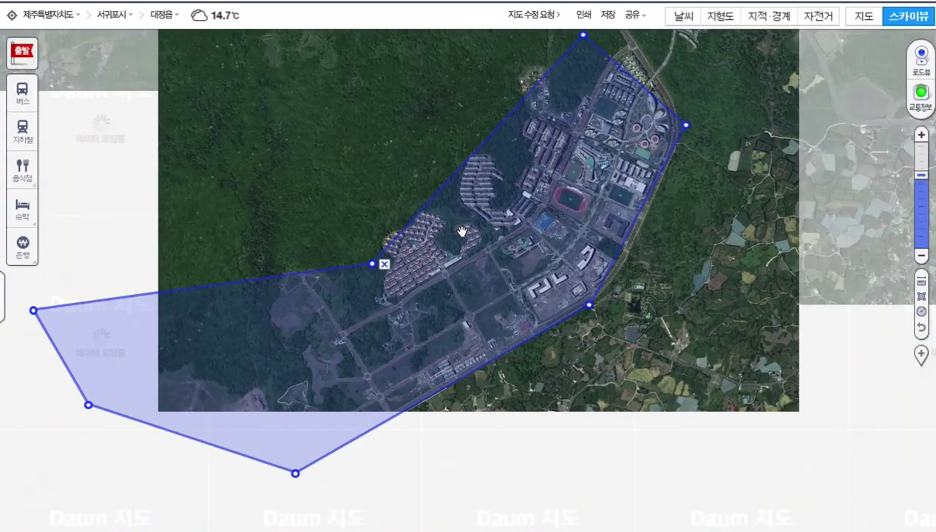
scroll(462, 232, "down", 2)
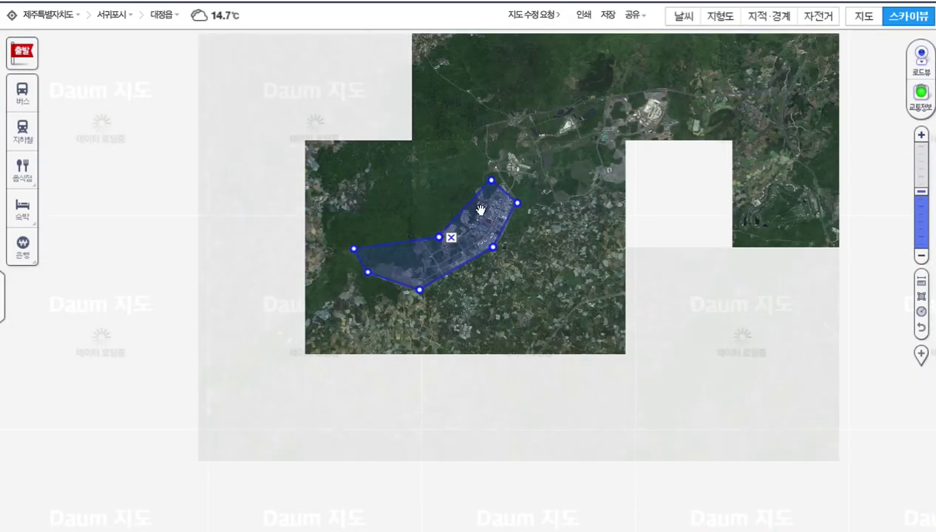
scroll(379, 269, "up", 1)
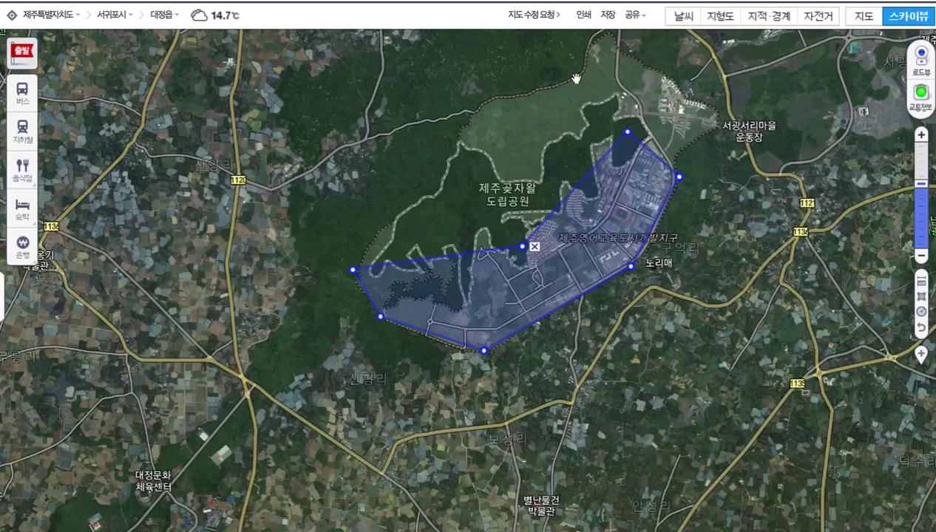
left_click_drag(634, 86, 597, 142)
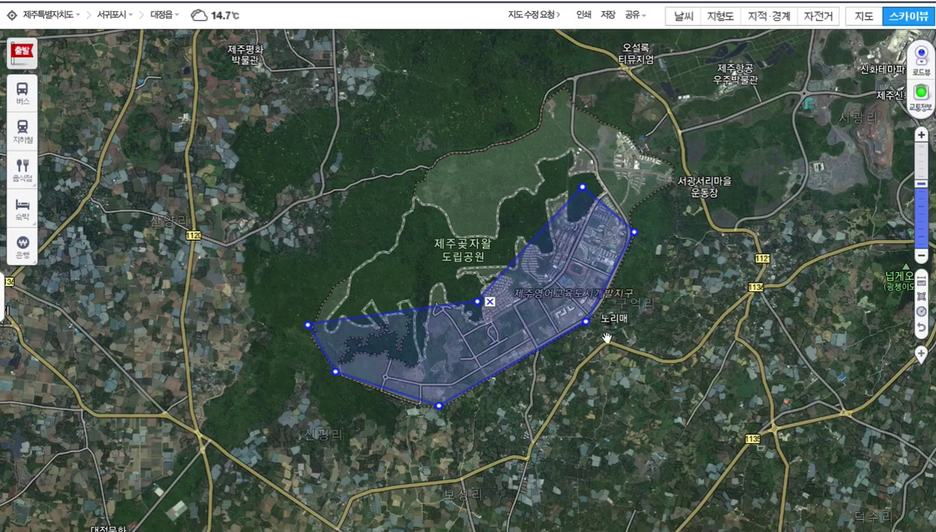
left_click(489, 301)
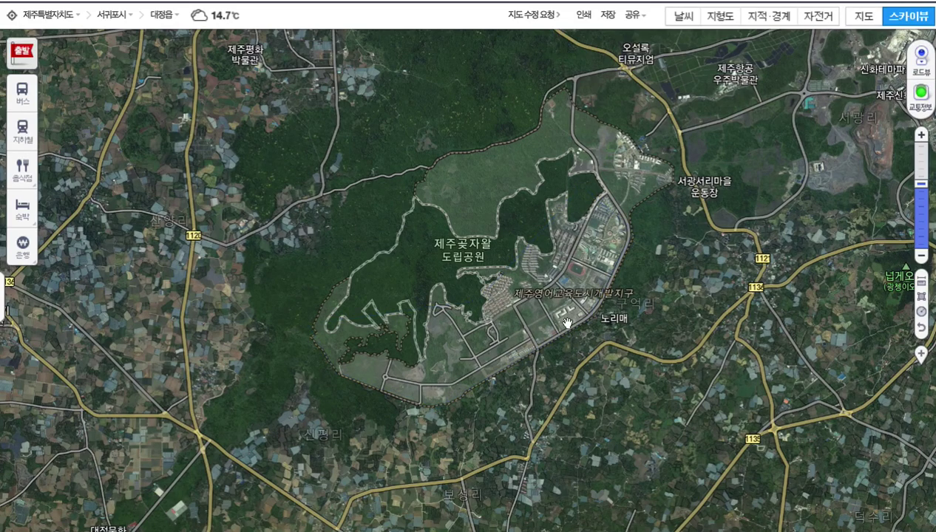
Step: Measure the area of an eight-cornered region following the dashed boundary around 제주곶자왈도립공원 and the education city, and delete the outline
left_click(921, 295)
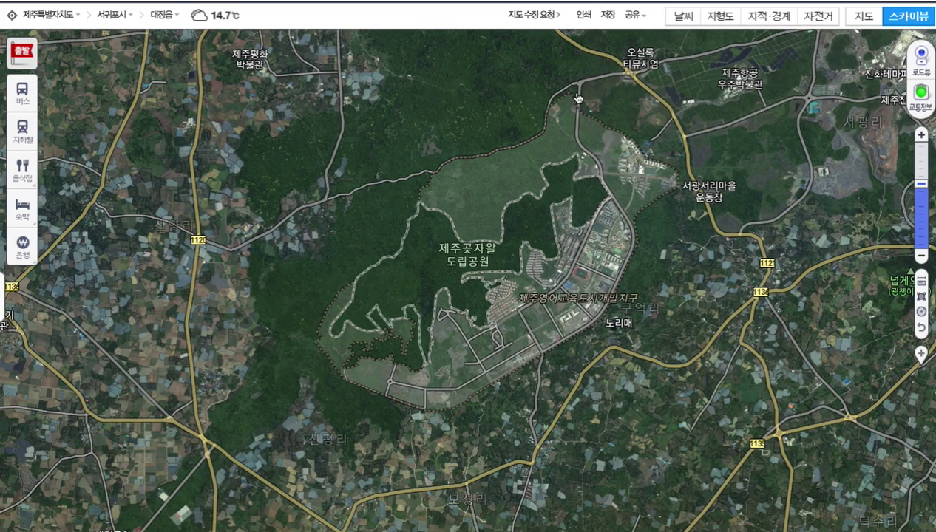
left_click(574, 90)
left_click(678, 178)
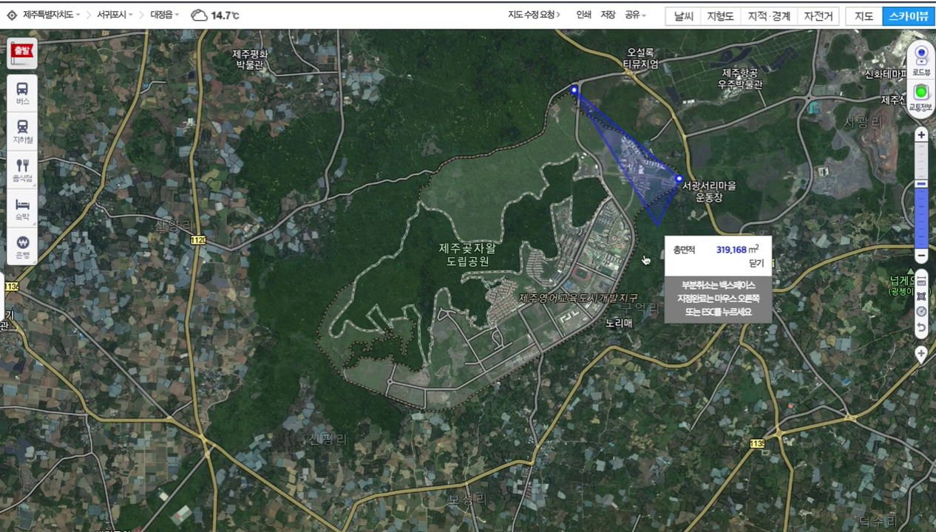
left_click(600, 315)
left_click(446, 409)
left_click(341, 371)
left_click(322, 335)
left_click(354, 278)
left_click(442, 162)
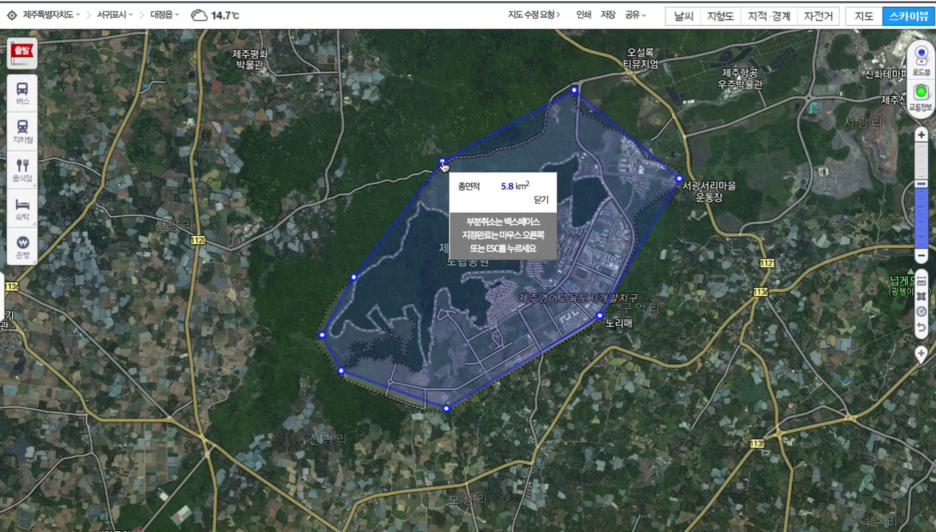
right_click(442, 163)
left_click(541, 200)
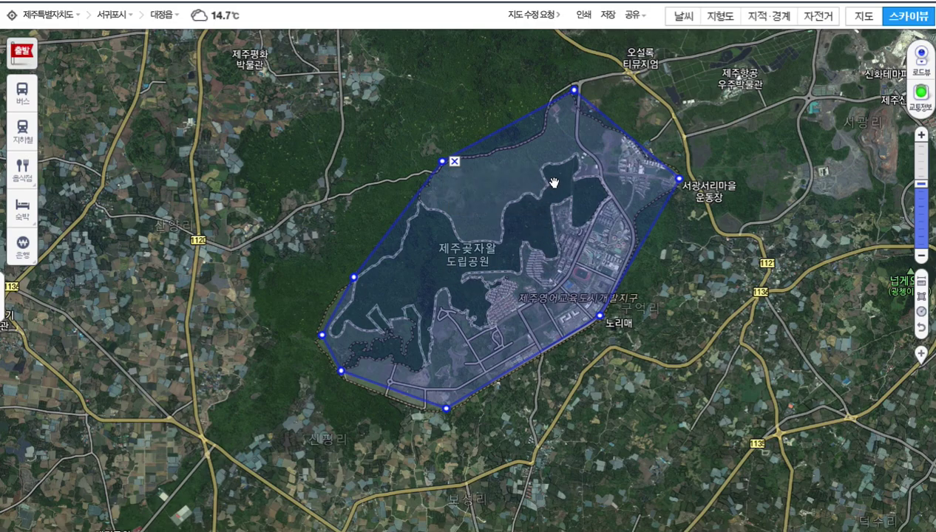
left_click(453, 161)
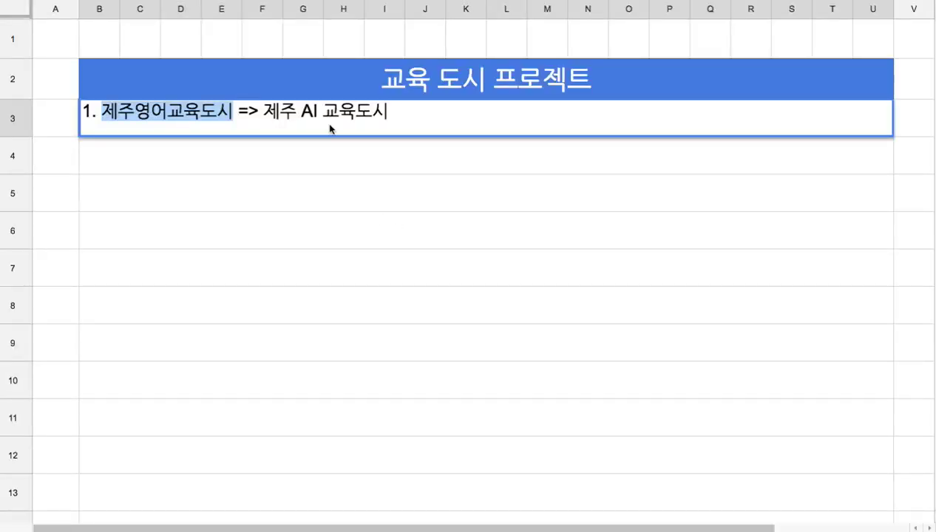
Step: Return to the spreadsheet and enter "2. 교육 시설 => 고급 주거 단지 => 고급 상가" in row 4
left_click(219, 153)
type("2.")
type(" 교육 시설")
type(" => 고")
type("급 죽거")
key("BackSpace")
key("BackSpace")
key("BackSpace")
key("BackSpace")
type("ㅜ거 시")
key("BackSpace")
key("BackSpace")
type("단지 ")
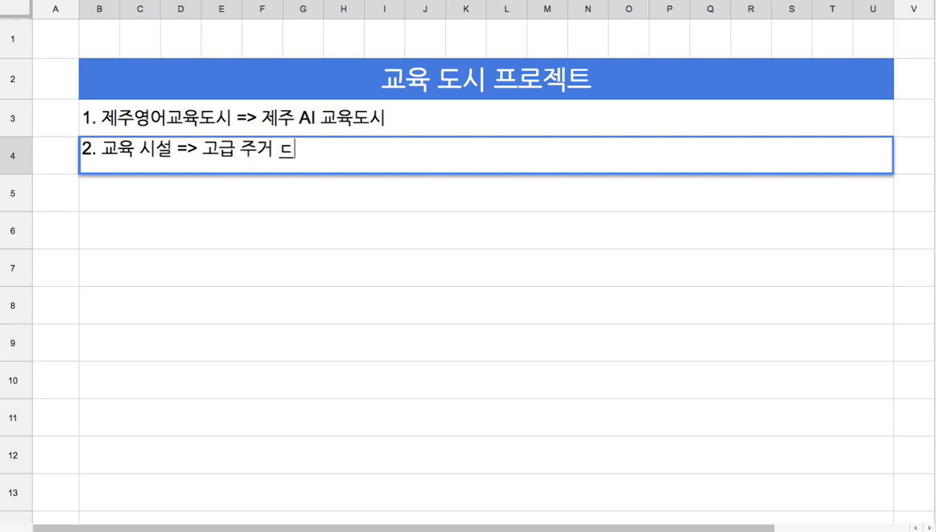
type("=> 고급 상가")
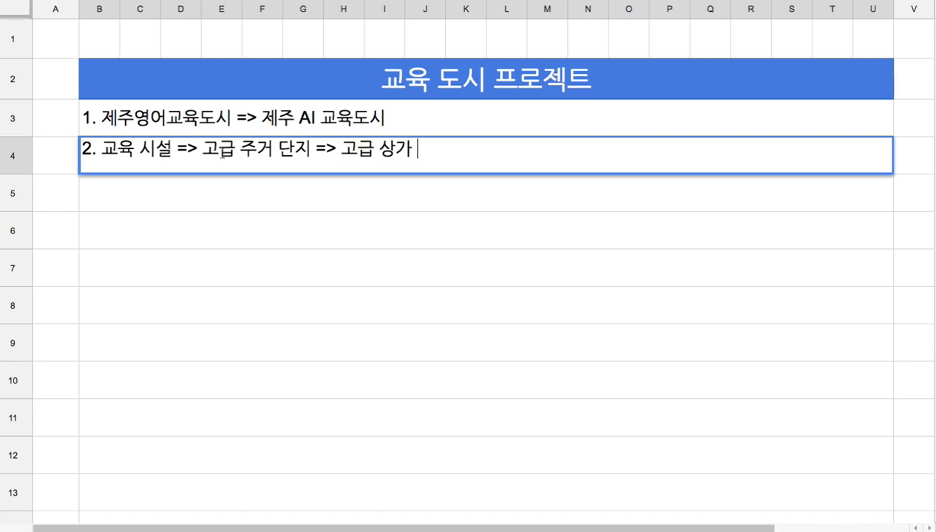
Step: Append "=> 도시 형성" to the row 4 item and highlight "제주 AI 교육도시" in row 3
left_click_drag(102, 150, 172, 153)
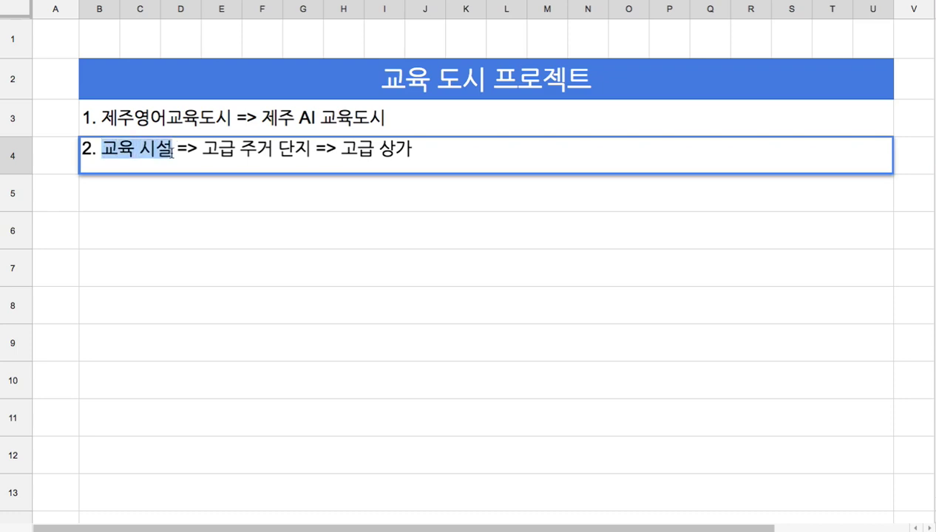
left_click_drag(204, 150, 411, 150)
left_click(441, 151)
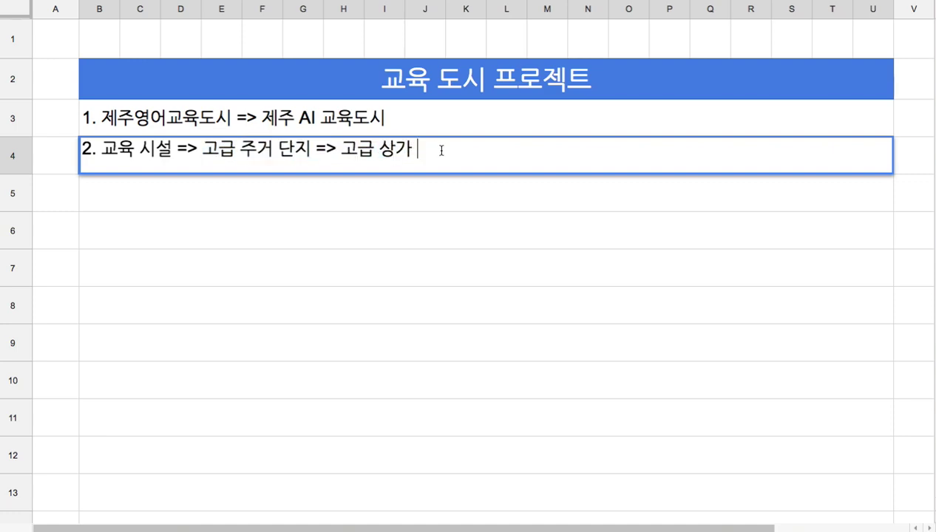
type("=> 도시 형성")
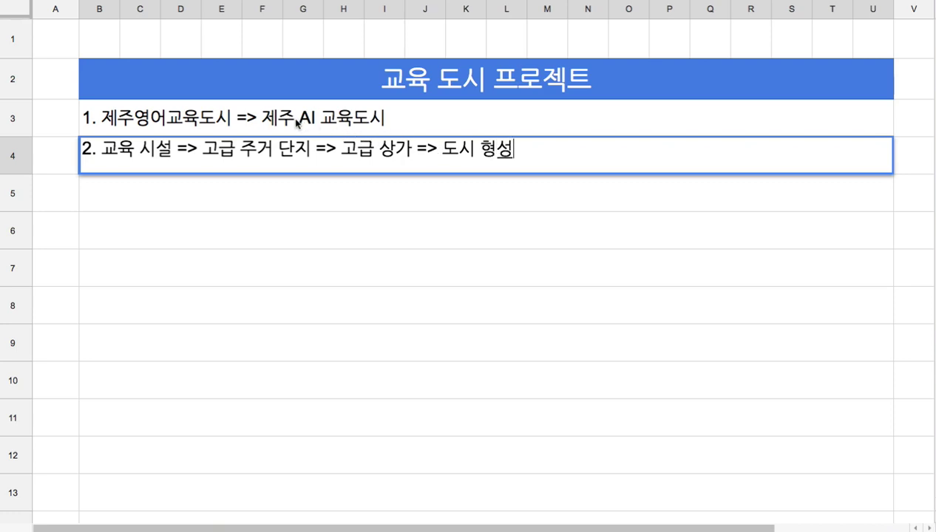
double_click(268, 119)
left_click_drag(264, 111, 402, 115)
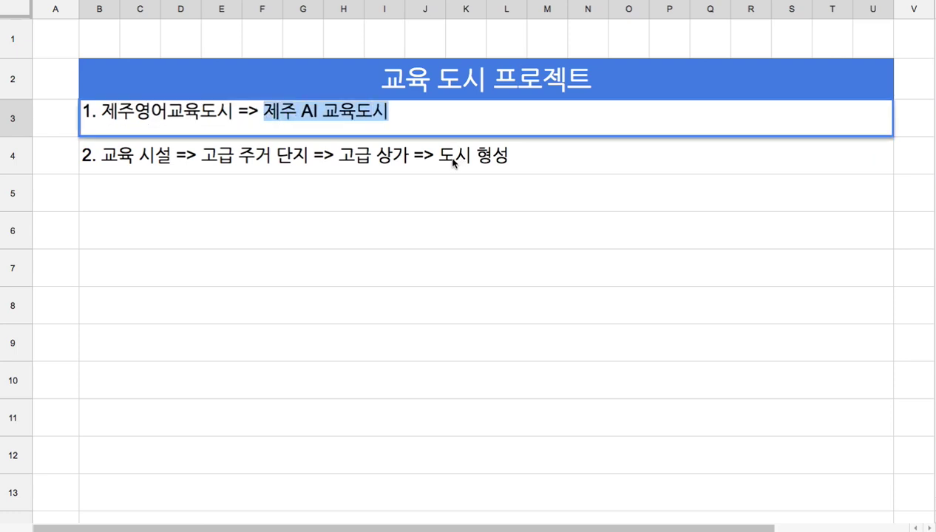
Step: Enter "3. 도시 설계 => 상가 + 생산 시설 => 주거 단지 => 교육 시설" in row 5
left_click(370, 198)
type("3")
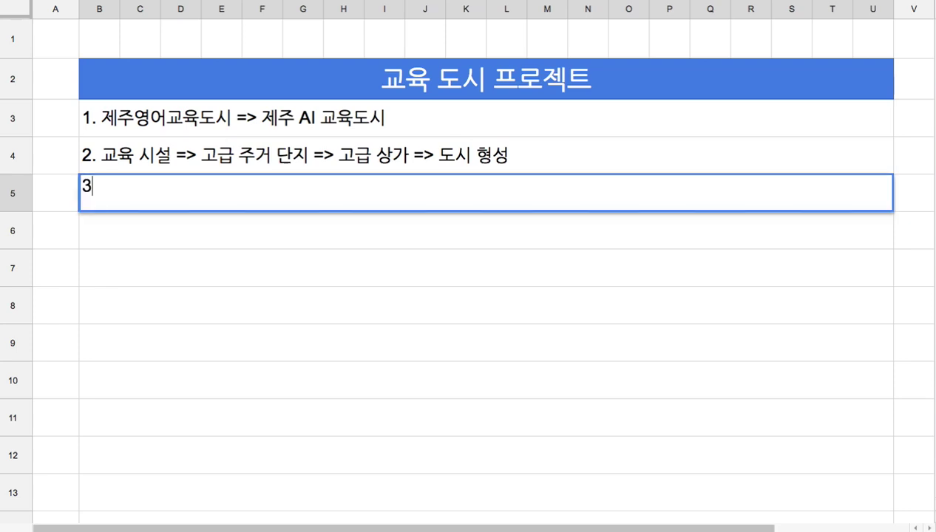
type(". 도시 설계 => 상가")
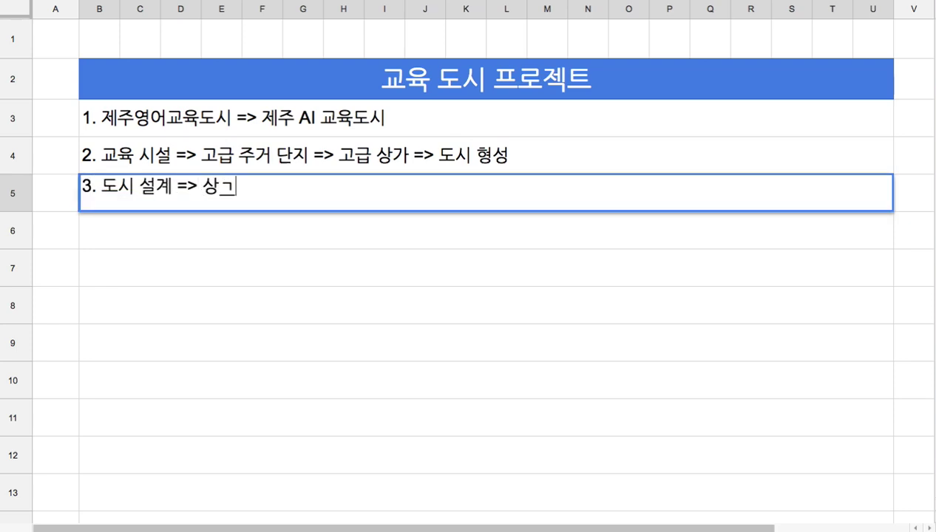
type(" + 생")
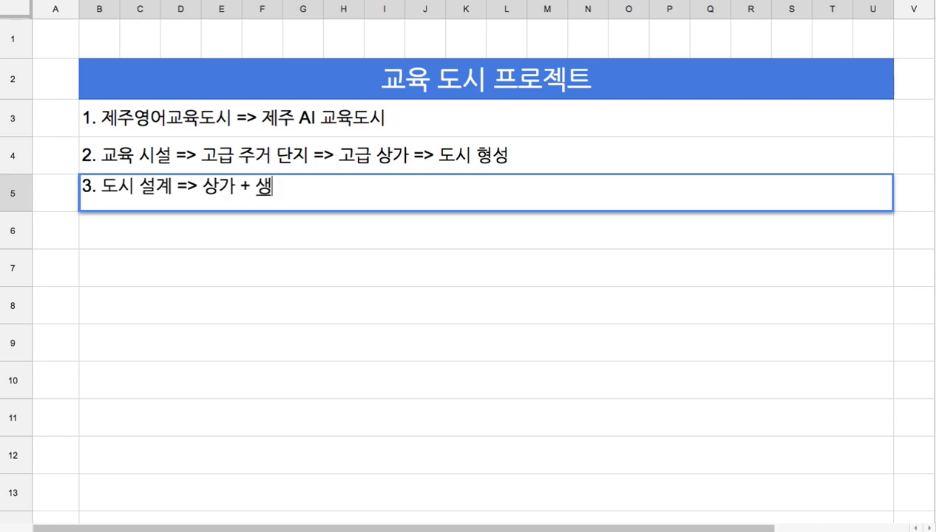
type("산 시설 => 주거 ")
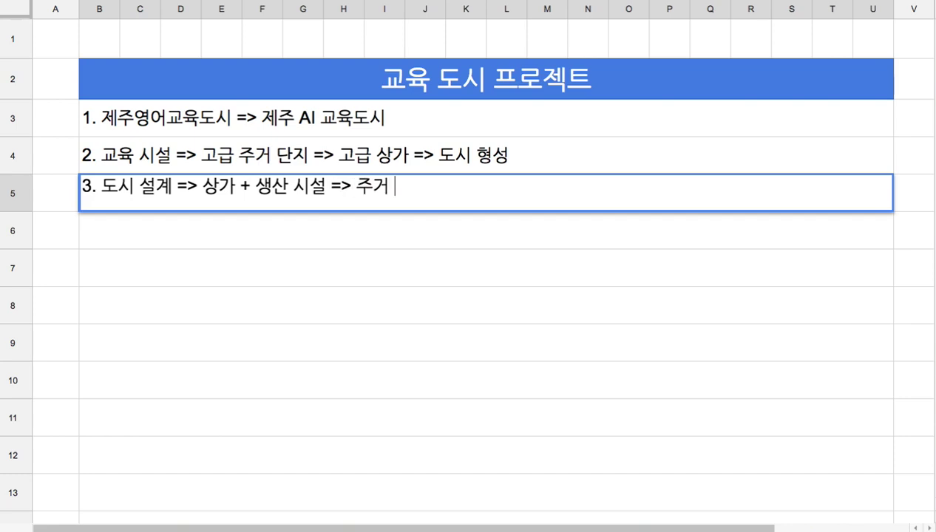
type("다지 => 교육 싯")
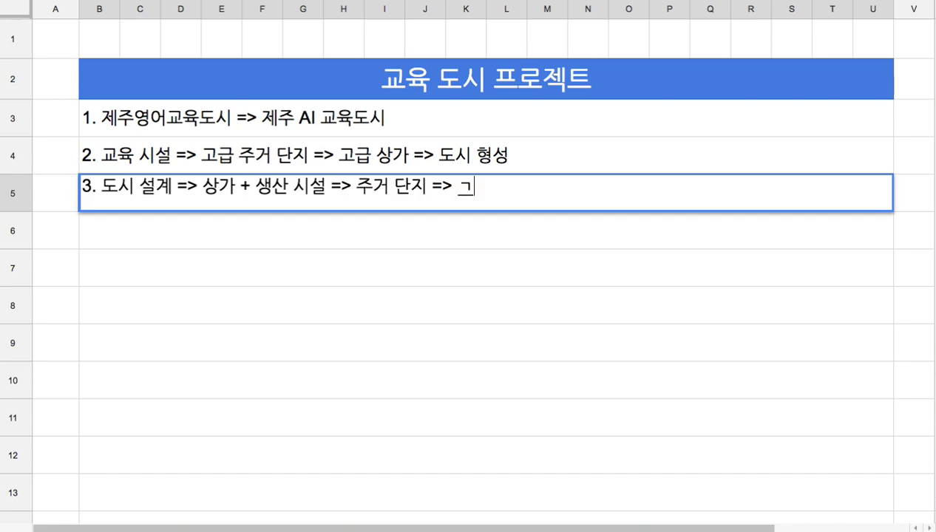
type("설")
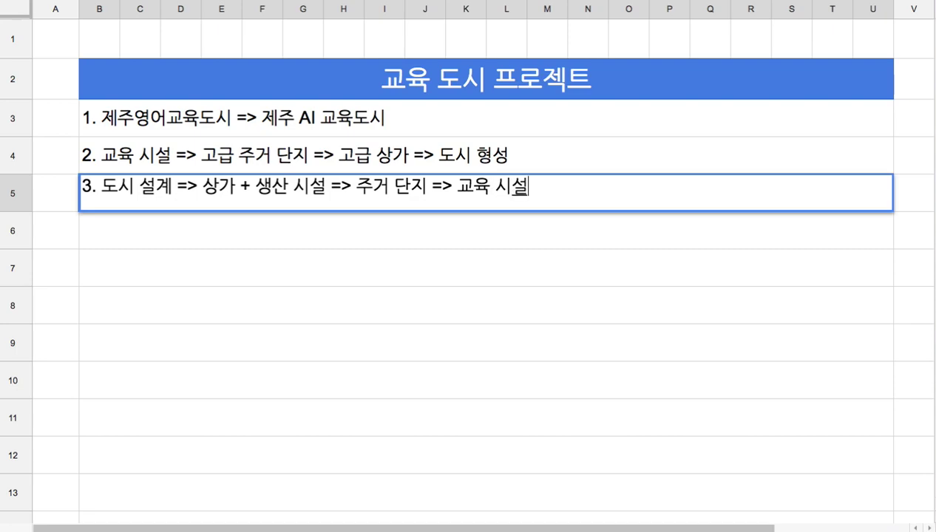
left_click(288, 159)
left_click(346, 206)
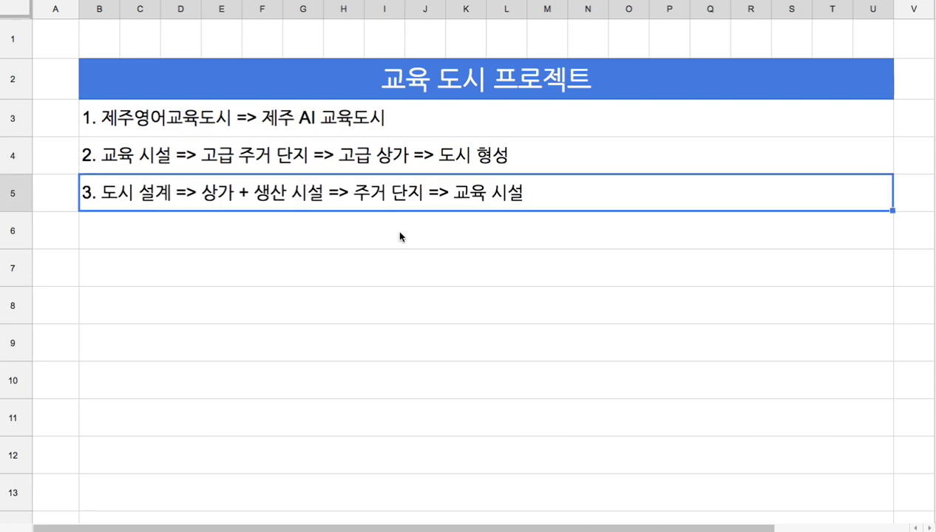
Step: Enter "4. 팀 주피터 진행 방식" in row 6 of the outline
left_click(435, 96)
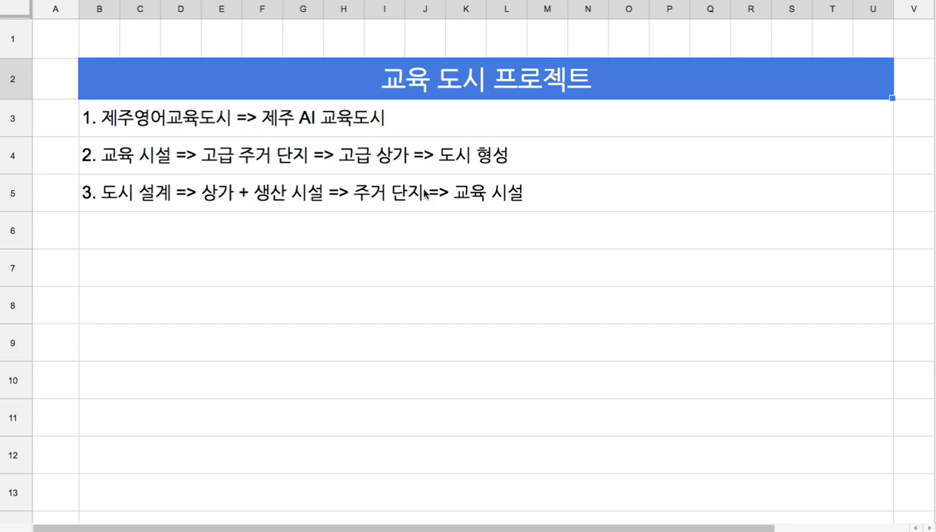
left_click(420, 229)
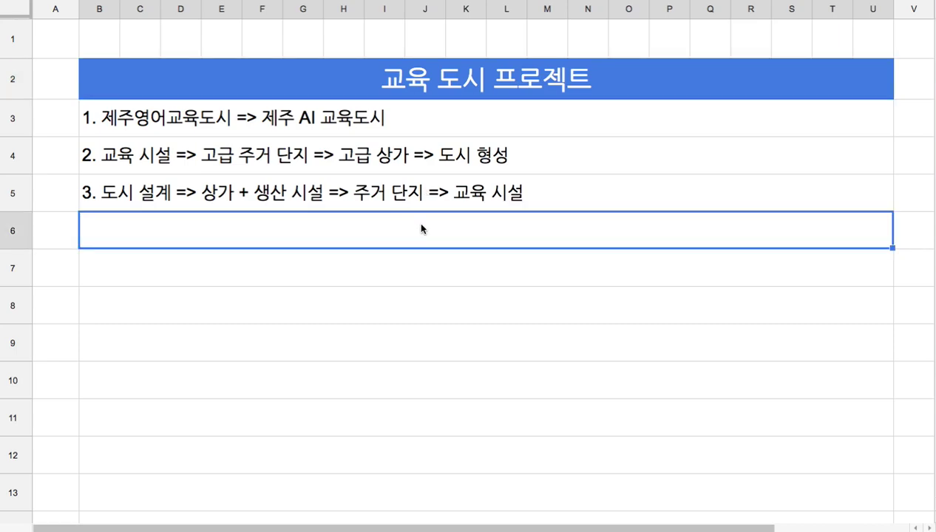
type("4.")
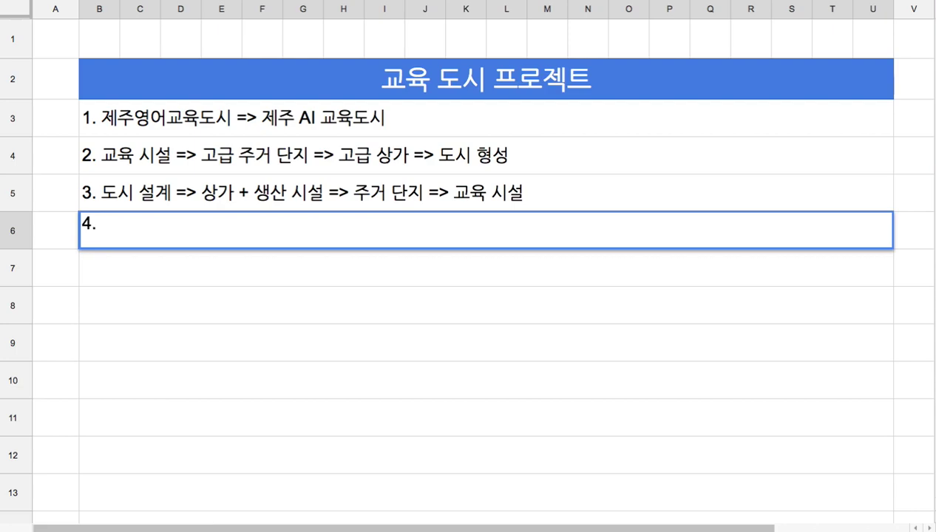
type(" 팀 주피터 진행 방식")
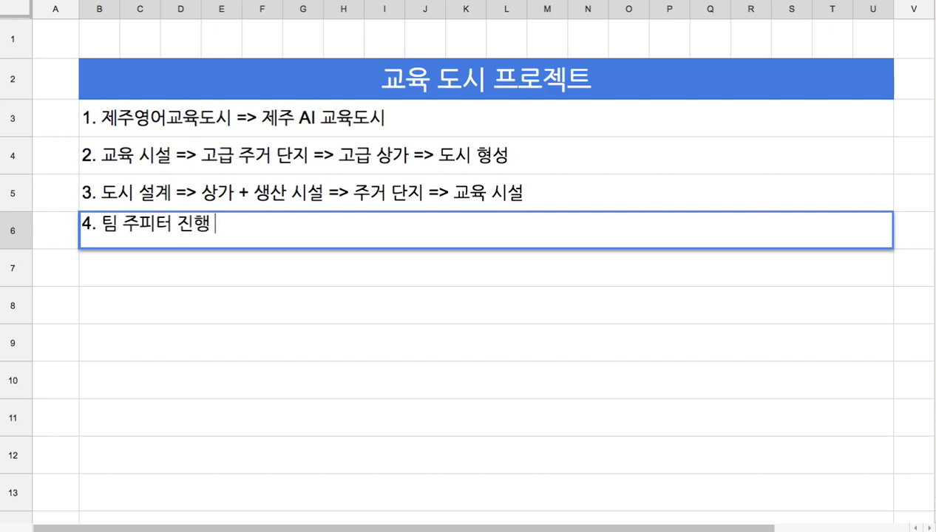